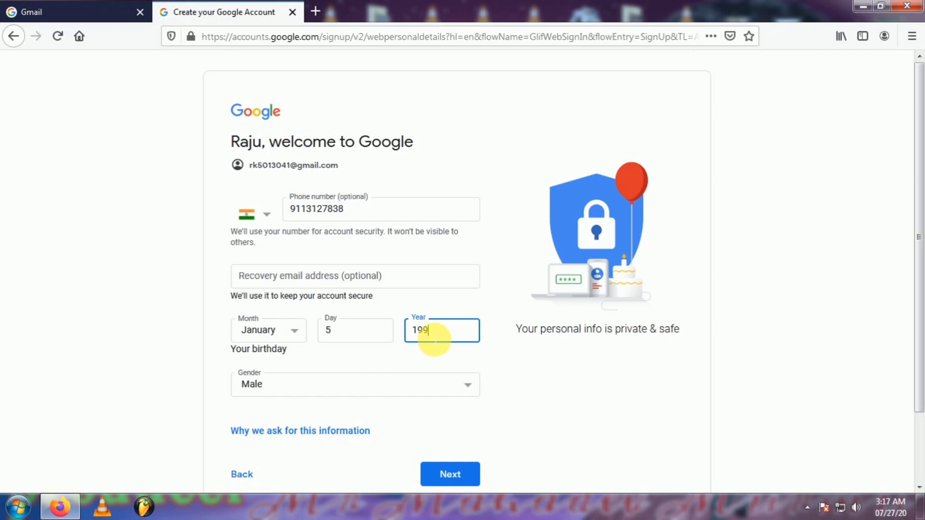
Submit the personal details and finish creating the Google account, skipping the extra phone number uses and agreeing to the terms.
scroll(535, 427, "down", 2)
left_click(450, 410)
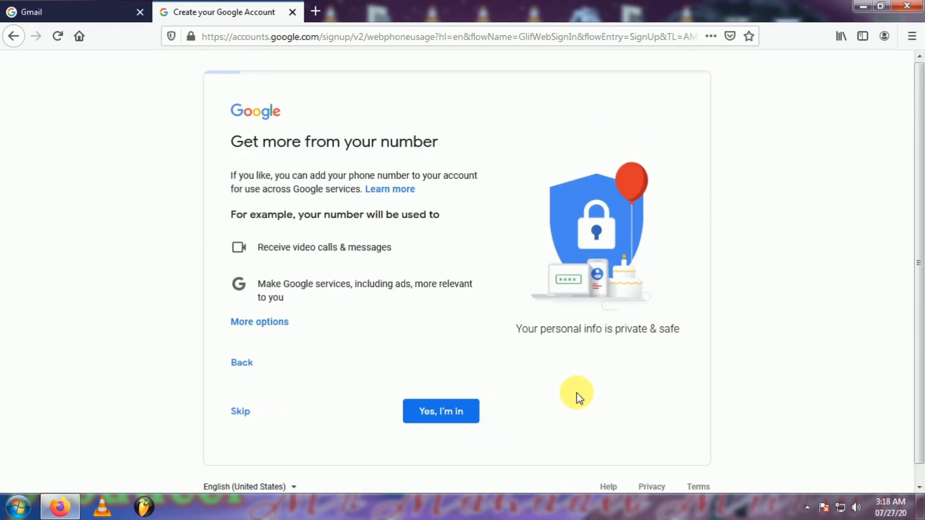
left_click(243, 415)
scroll(771, 282, "down", 12)
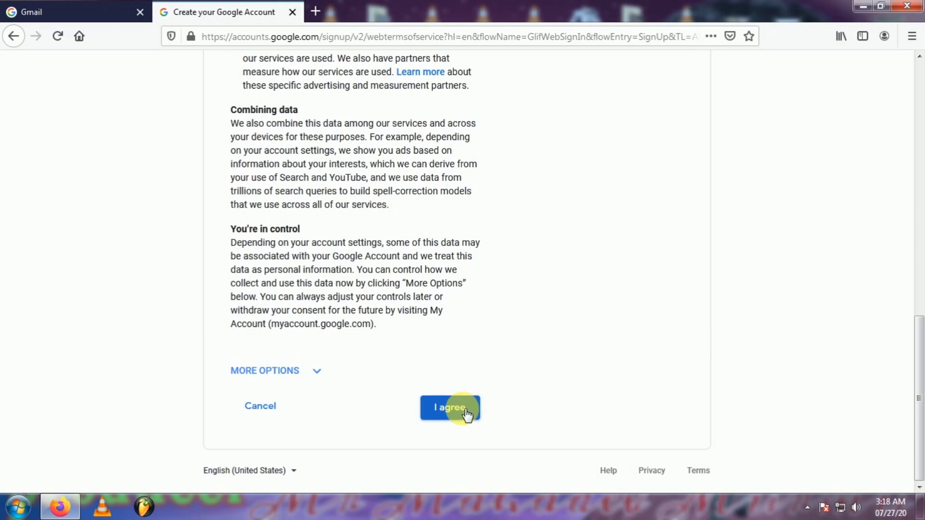
left_click(466, 411)
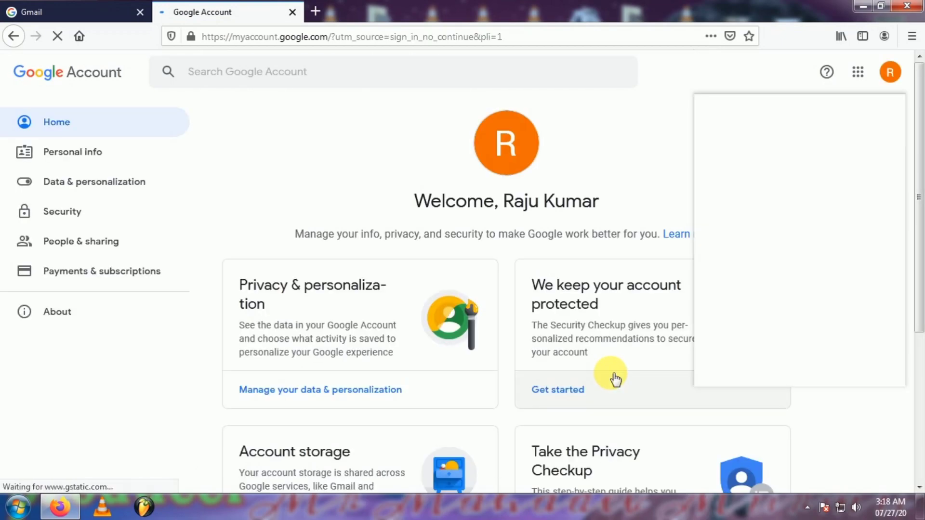
left_click(659, 137)
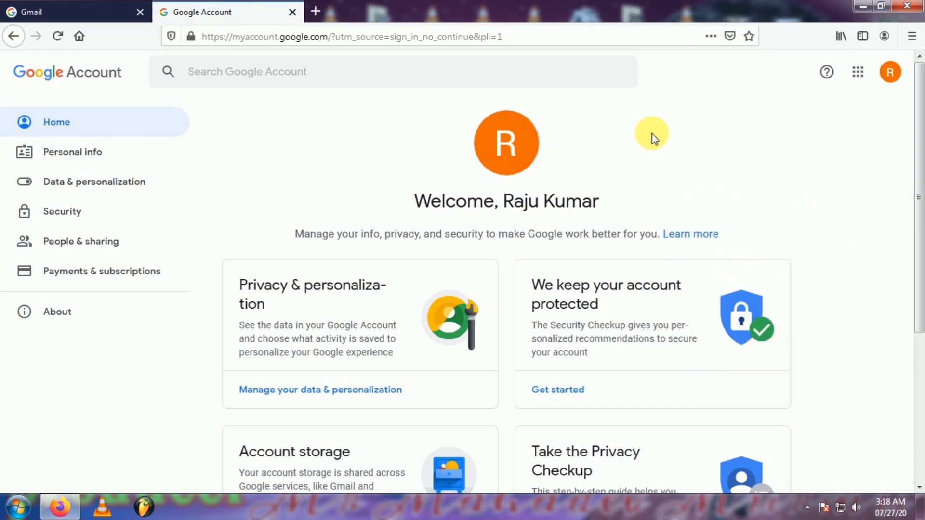
left_click_drag(920, 218, 921, 233)
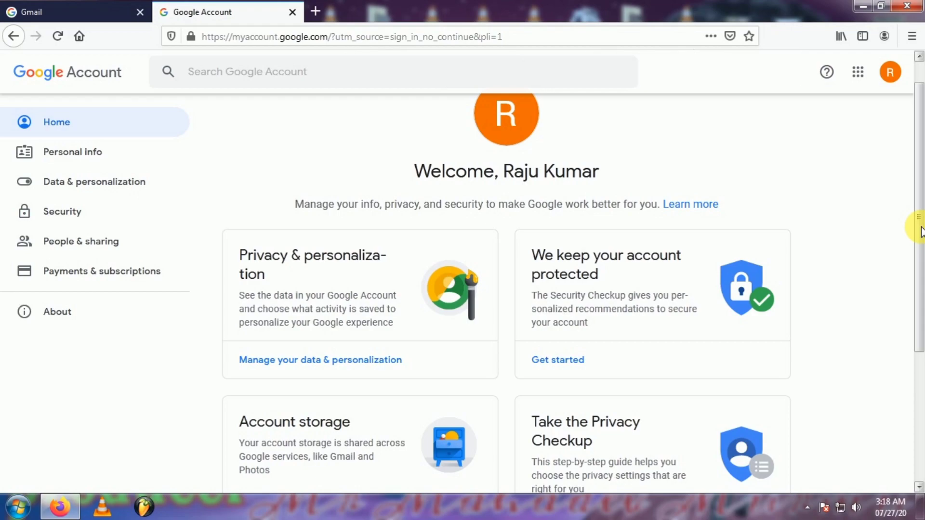
Open YouTube in a new tab and start creating a channel with a custom name.
left_click(316, 11)
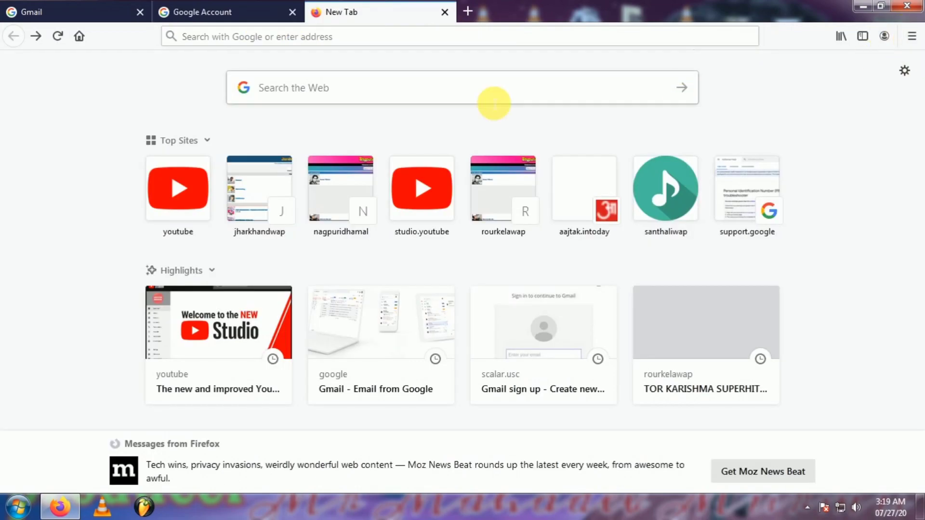
left_click(179, 207)
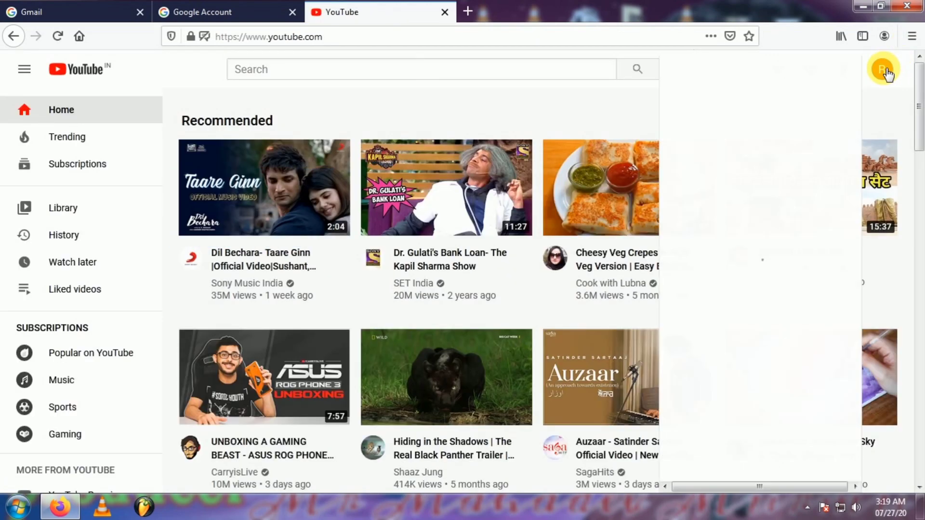
left_click(885, 71)
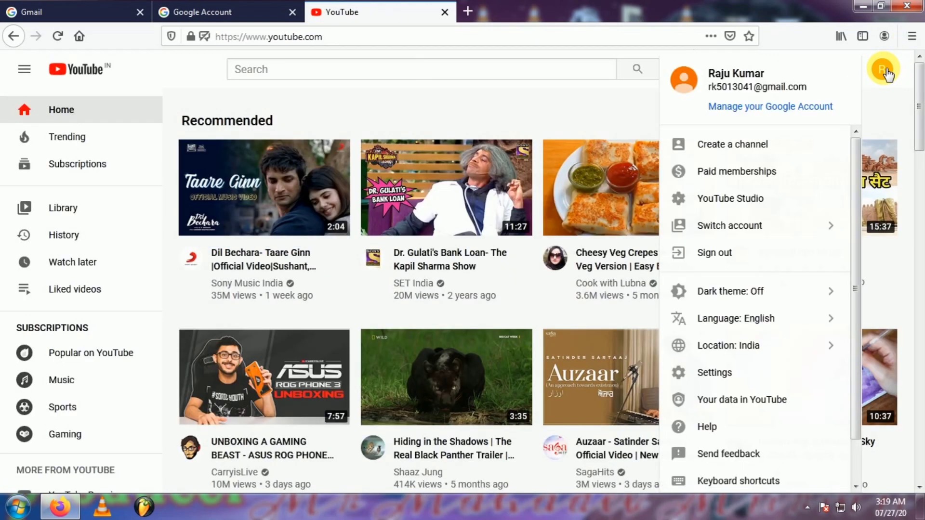
left_click(738, 146)
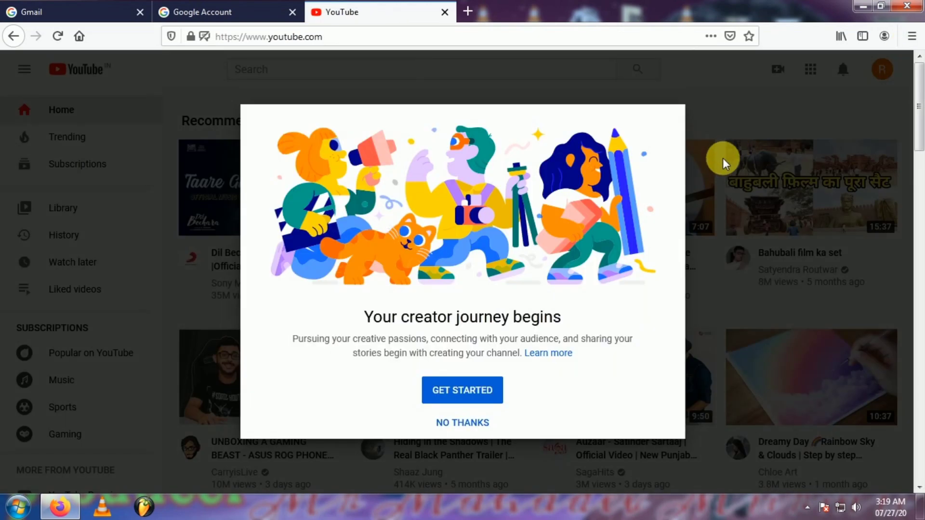
left_click(477, 396)
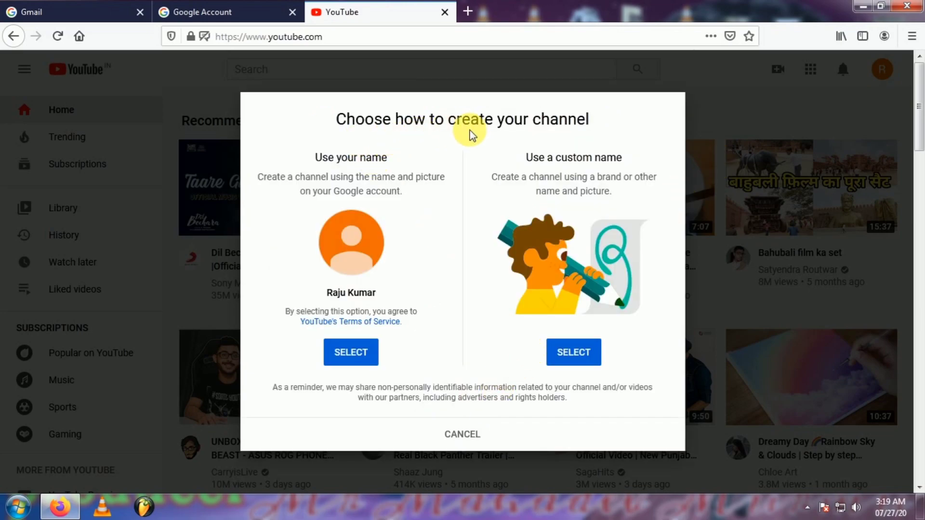
left_click(576, 352)
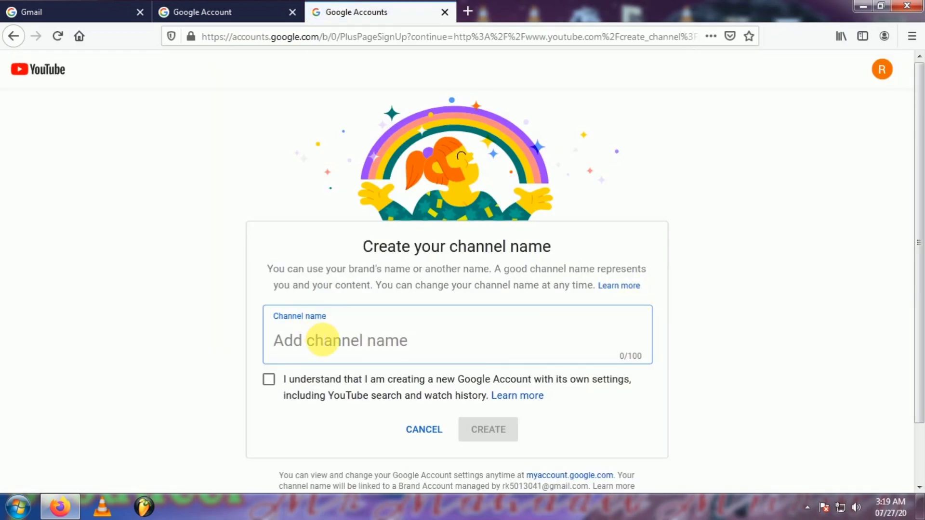
Name the channel "santhali vlogs", accept the new account acknowledgement and create the channel.
type("santhali vlogs")
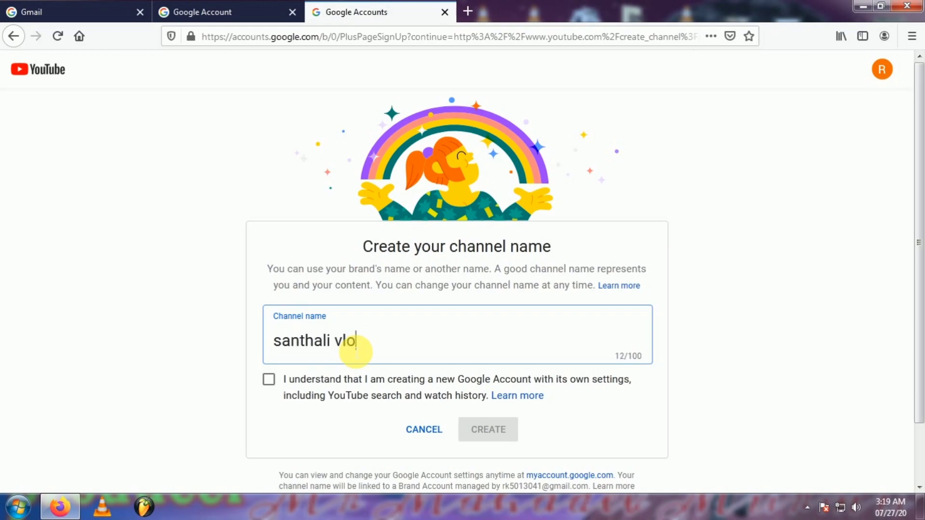
left_click(269, 379)
left_click(501, 429)
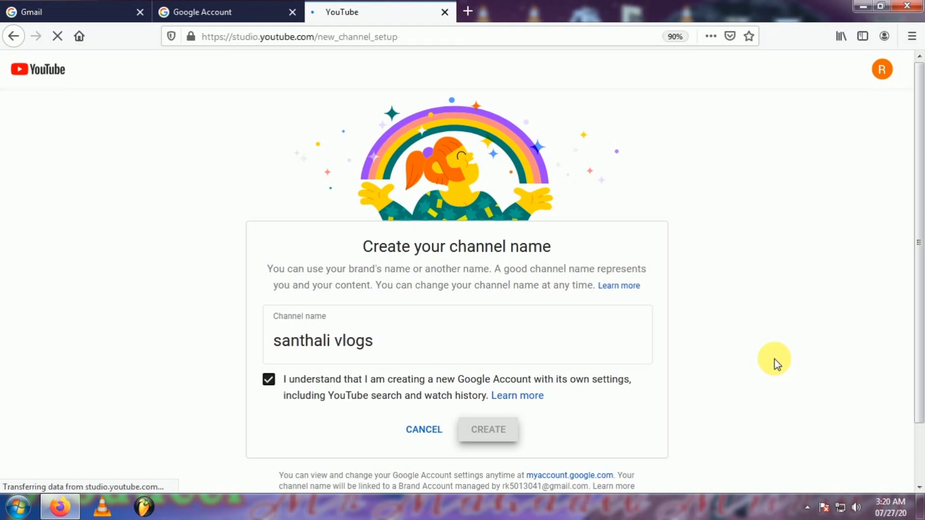
Enter "new santhali vlogs" as the channel description and save the channel setup without a profile picture or site links.
scroll(772, 349, "down", 3)
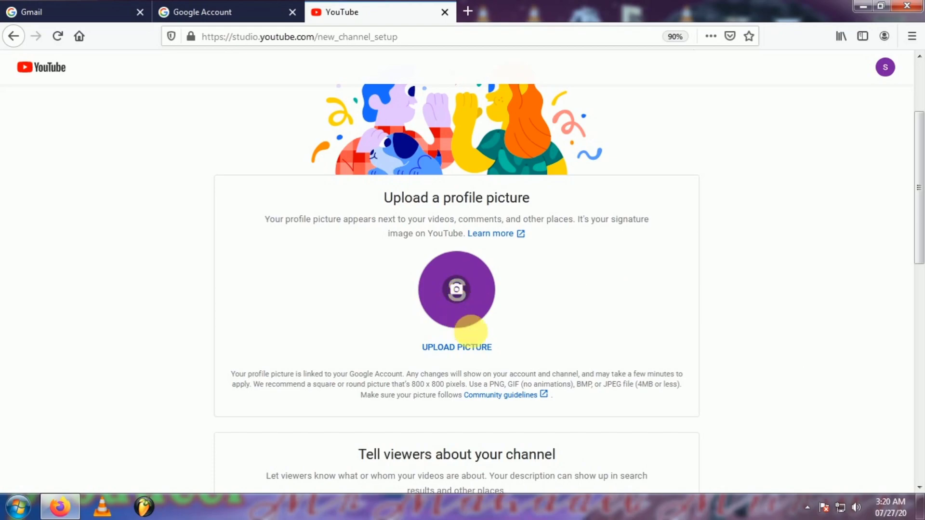
scroll(530, 289, "down", 6)
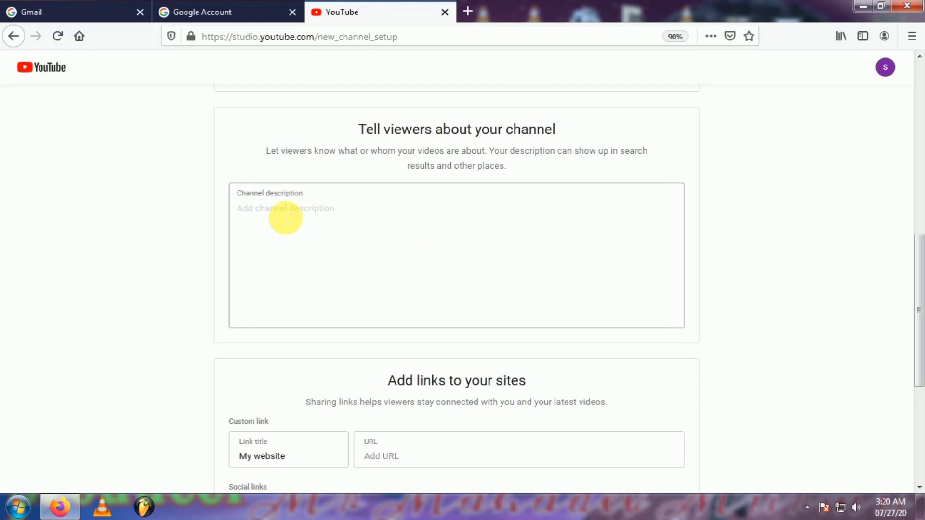
left_click(285, 218)
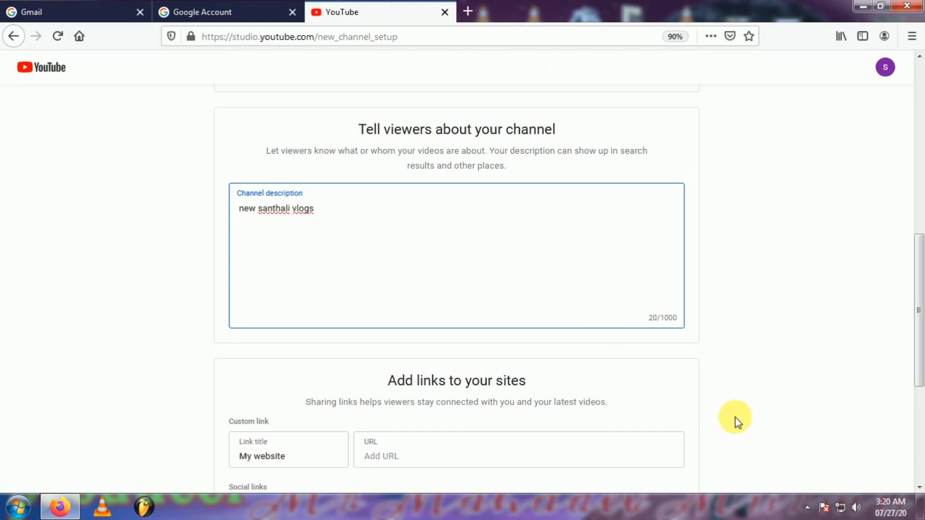
scroll(735, 418, "down", 3)
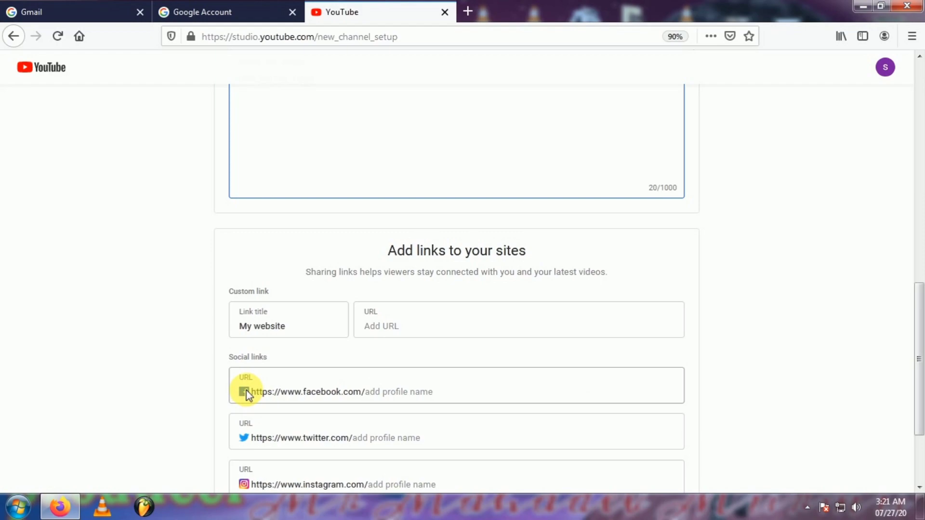
scroll(270, 477, "down", 3)
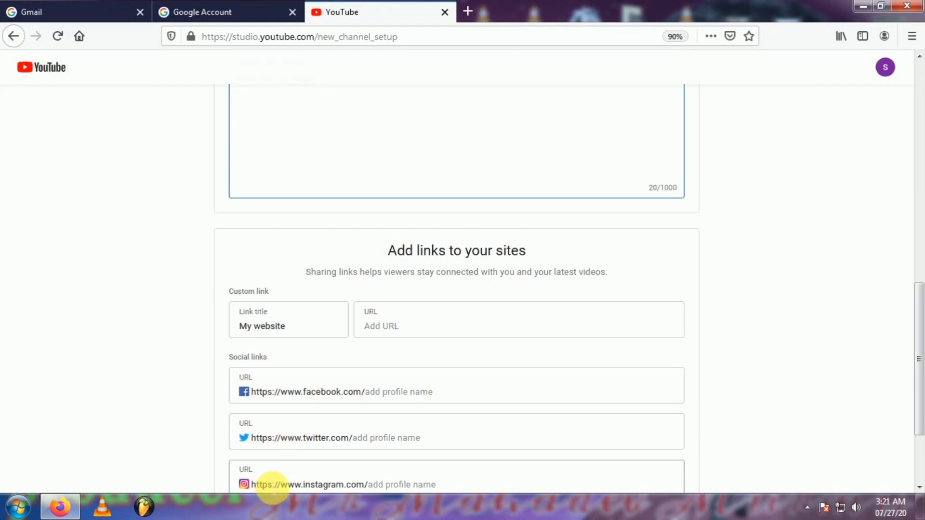
scroll(602, 363, "up", 5)
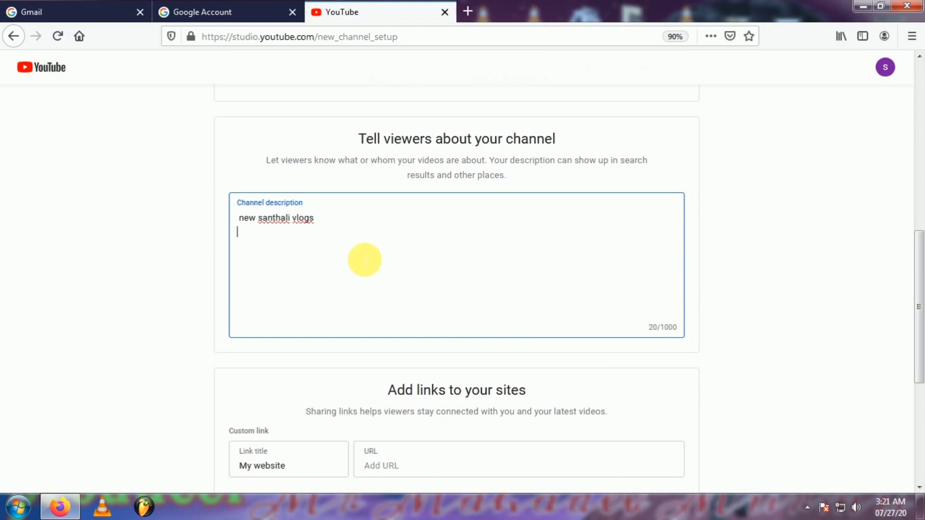
scroll(731, 343, "down", 5)
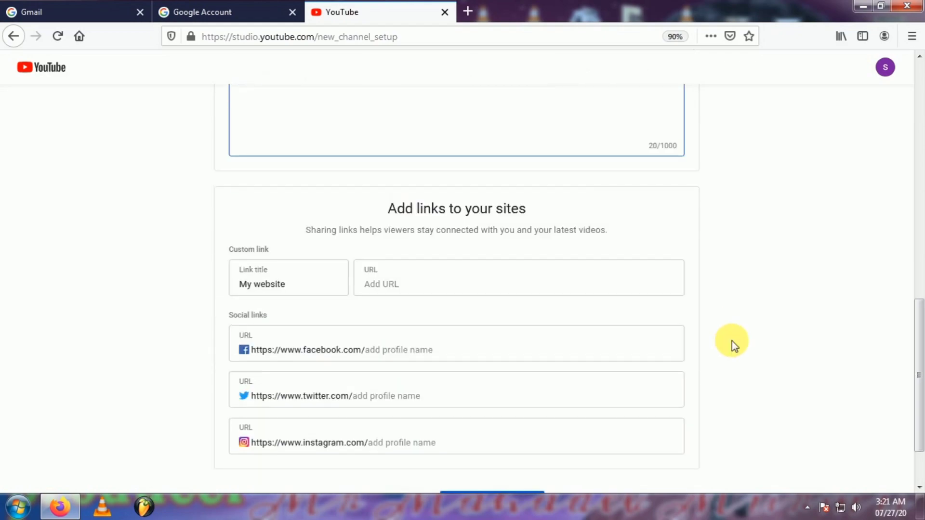
left_click(491, 427)
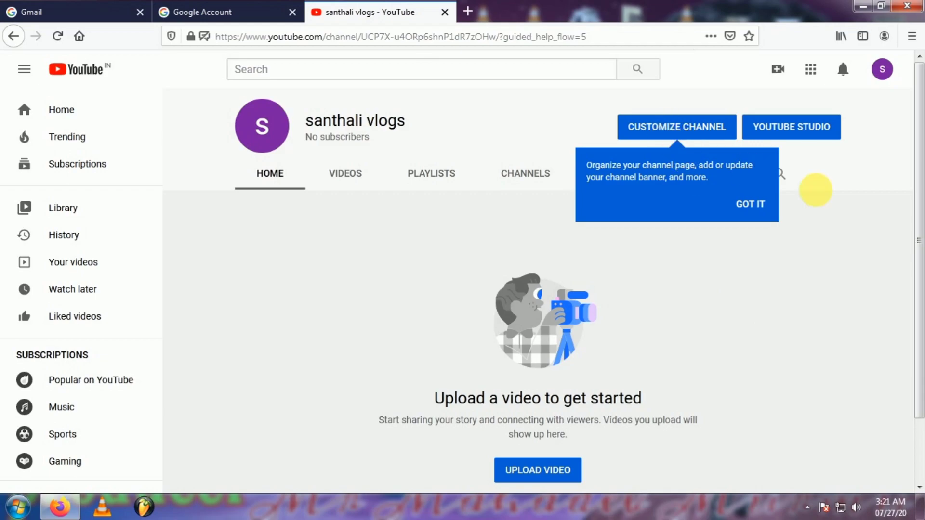
Dismiss the channel customization tip and open the introduction video to the new YouTube Studio.
left_click(751, 202)
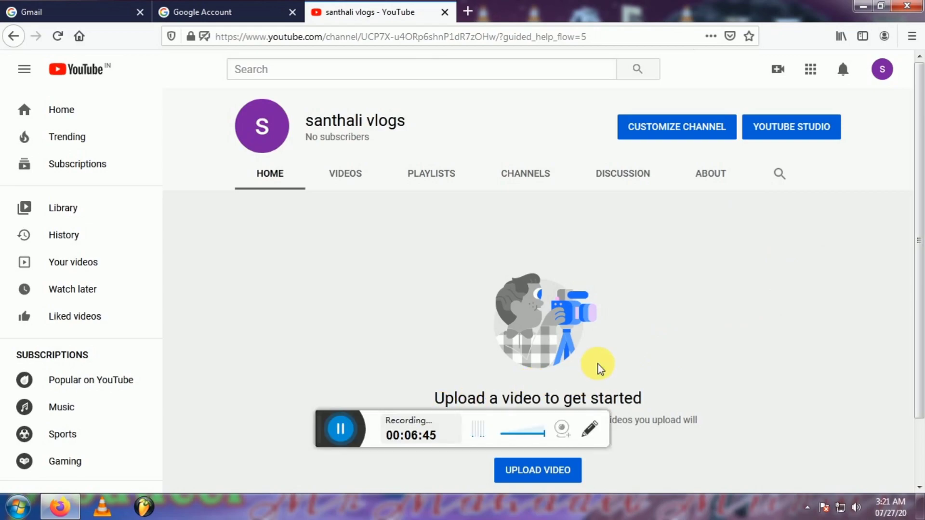
left_click(340, 429)
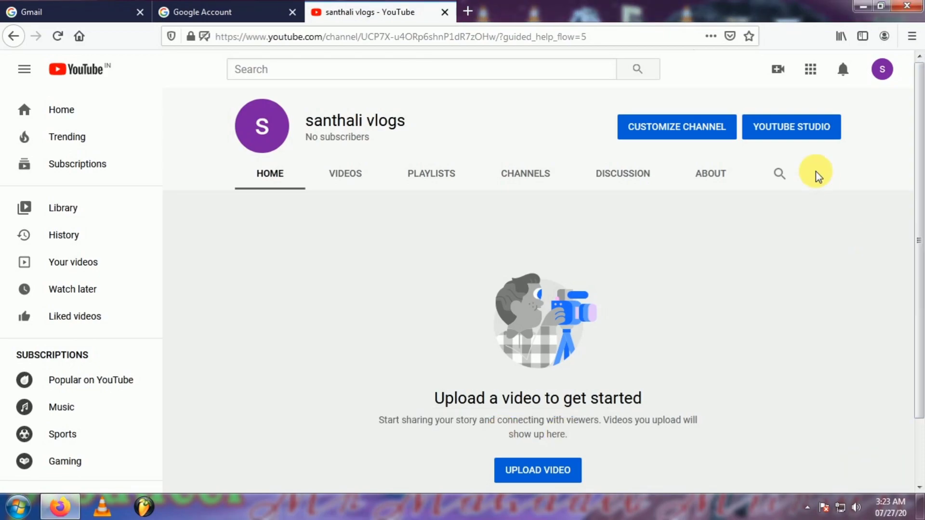
left_click(802, 133)
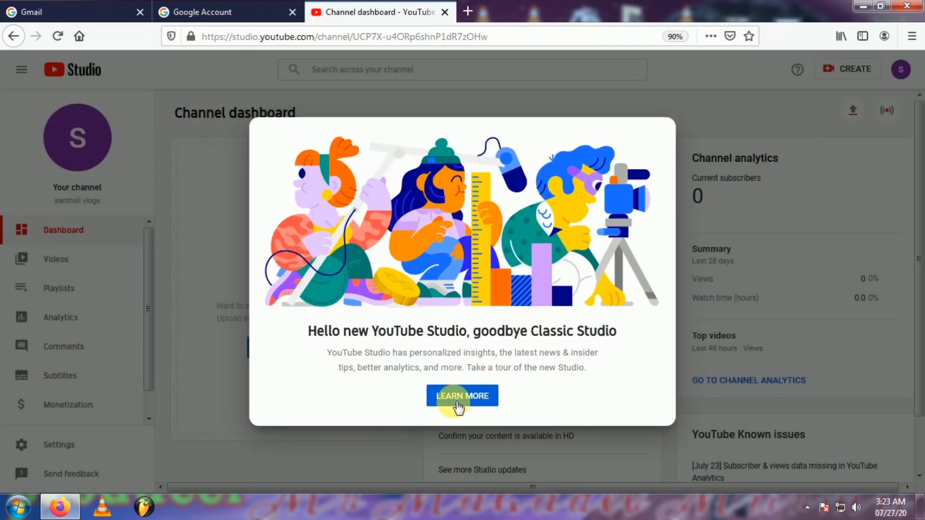
left_click(457, 403)
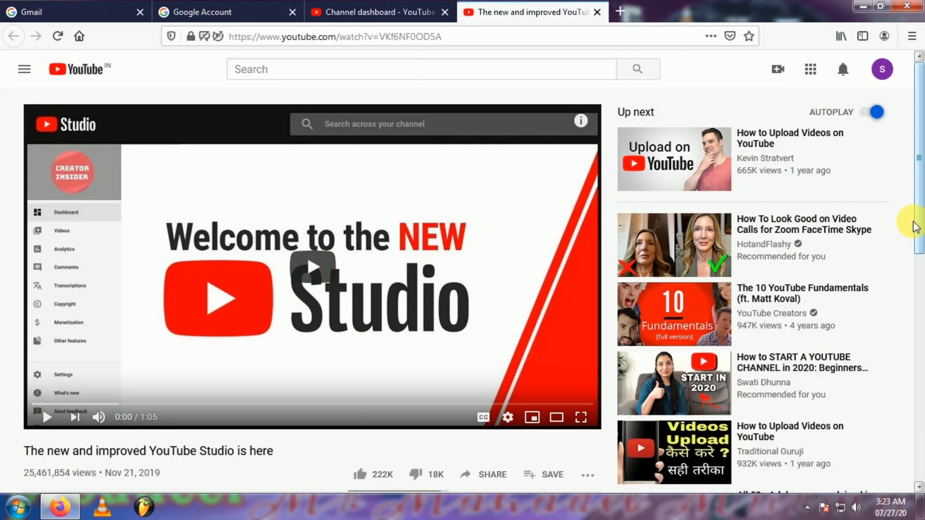
Go to the santhali vlogs channel page, open its video upload dialog and close it without selecting files.
left_click(883, 70)
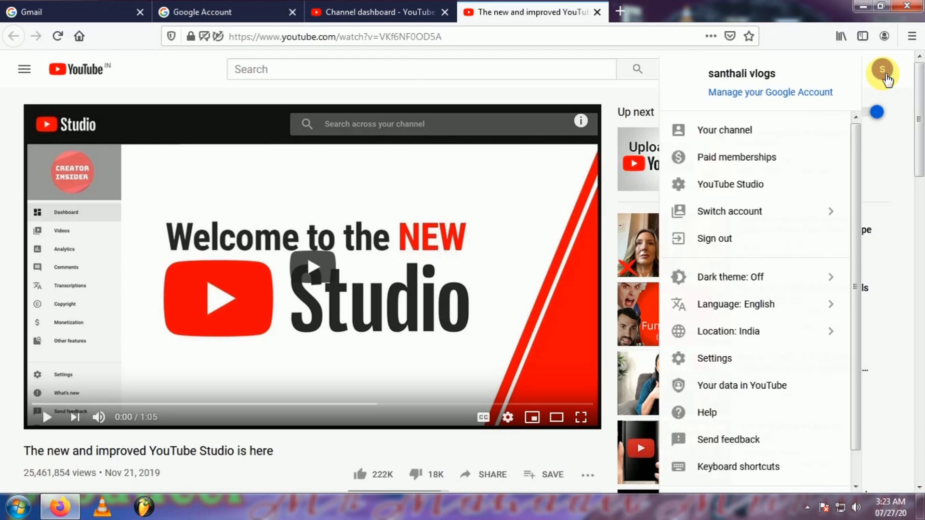
left_click(725, 130)
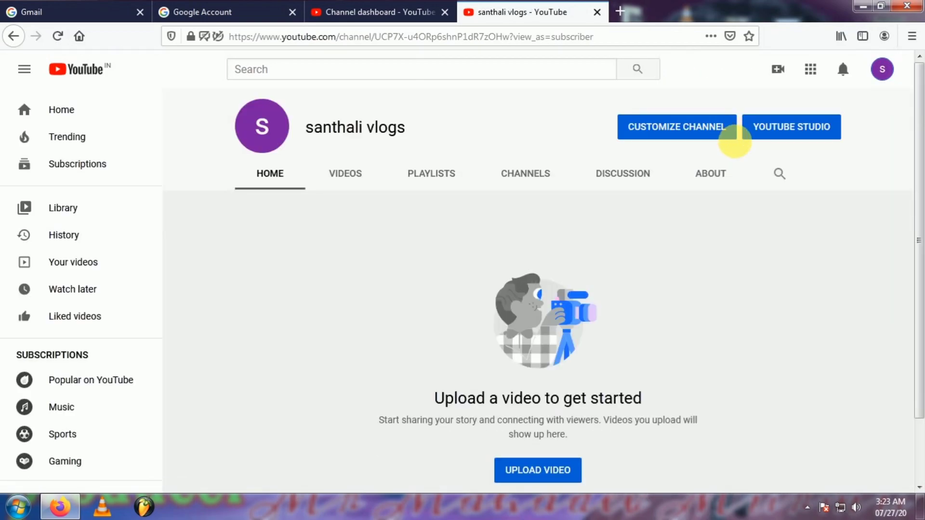
left_click(549, 470)
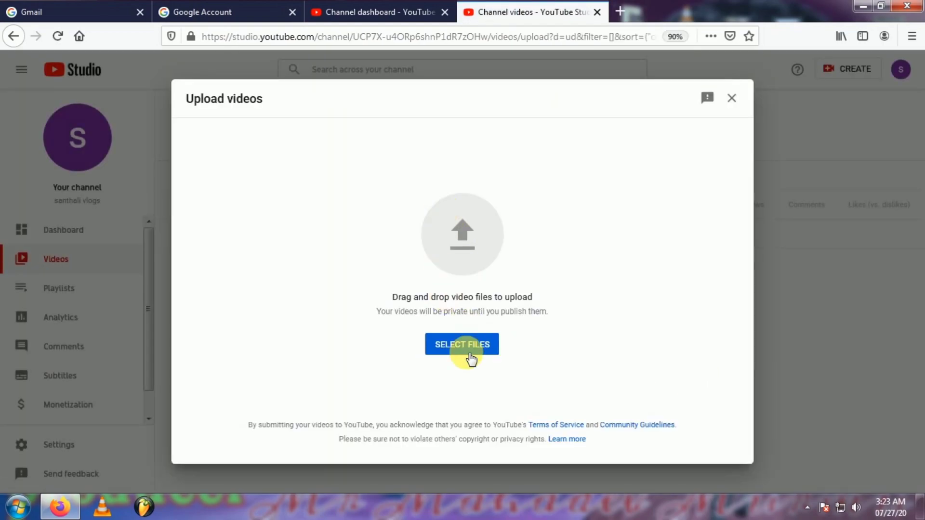
left_click(731, 99)
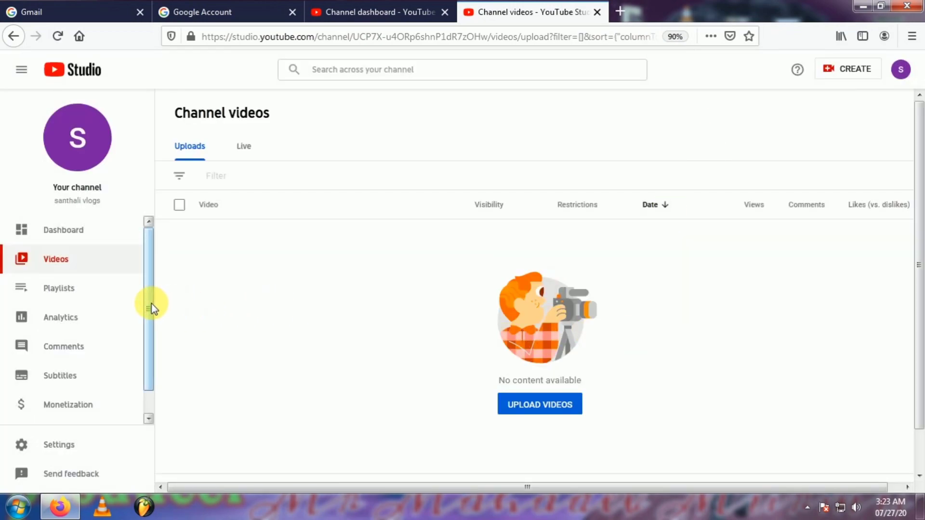
Set the default currency in the Studio settings to INR – Indian Rupee.
left_click_drag(144, 308, 148, 351)
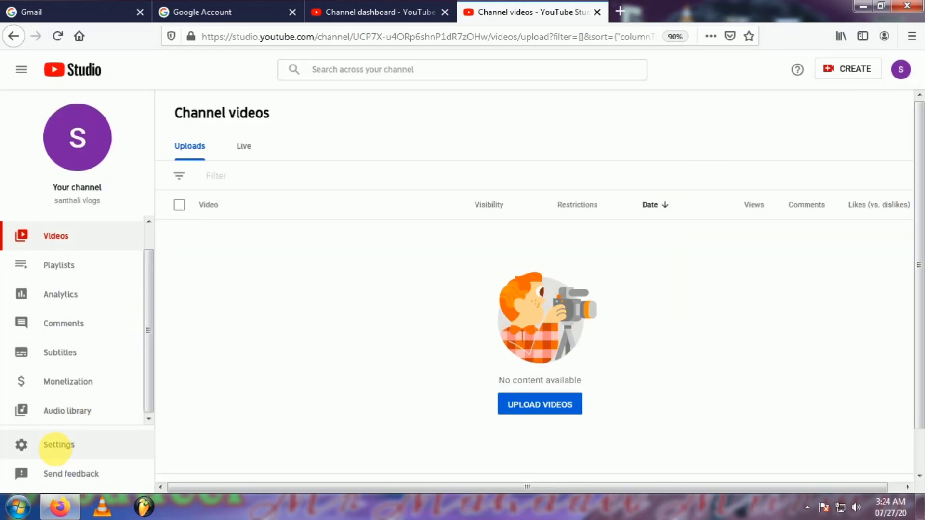
left_click(72, 443)
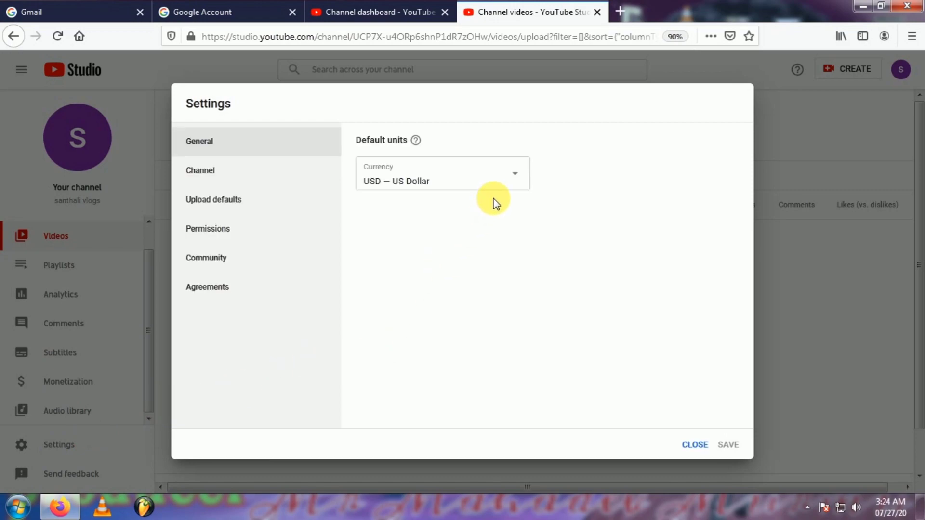
left_click(514, 179)
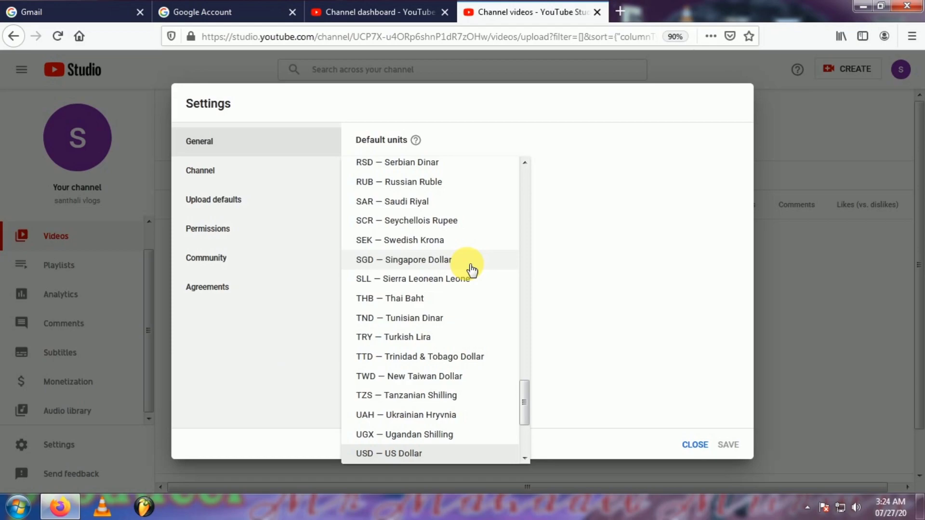
scroll(472, 271, "up", 10)
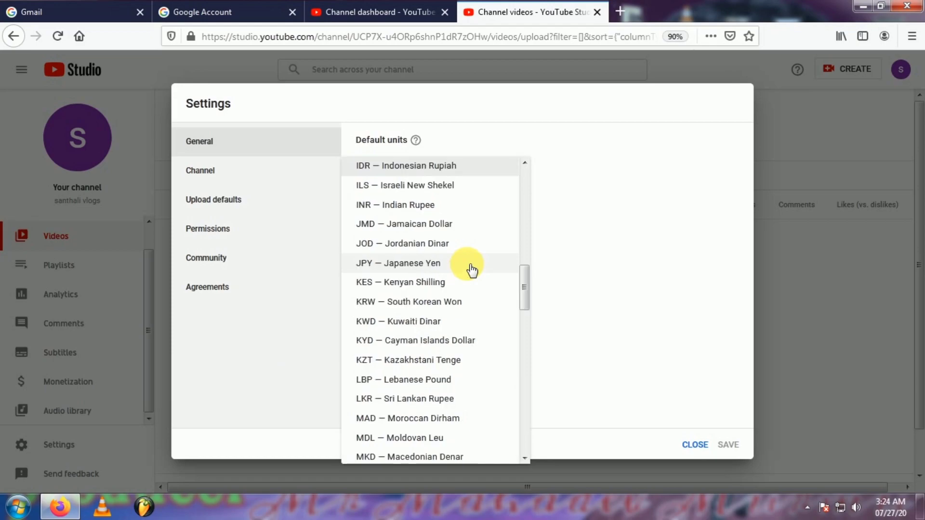
left_click(415, 206)
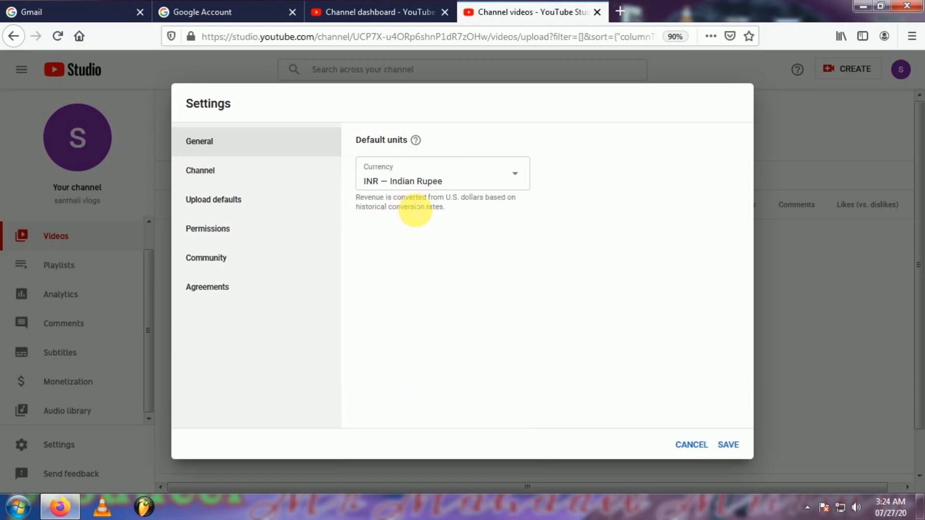
Set the channel's country to India in the channel's basic info settings.
left_click(202, 175)
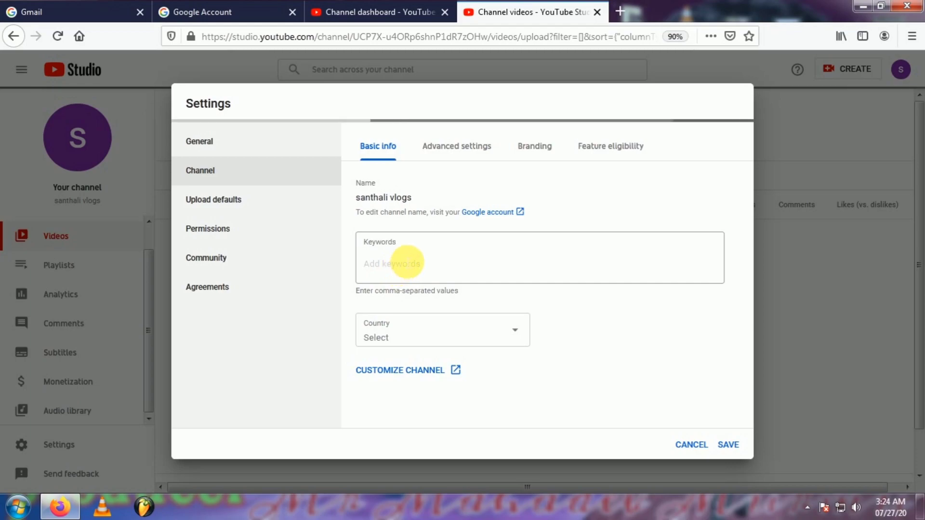
left_click(513, 336)
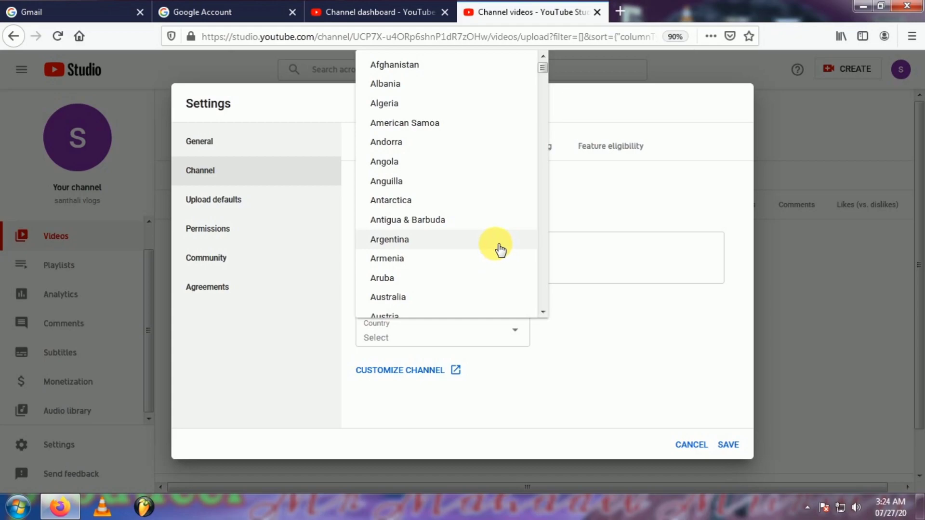
scroll(500, 250, "down", 18)
scroll(500, 249, "down", 12)
scroll(470, 219, "down", 3)
left_click(389, 155)
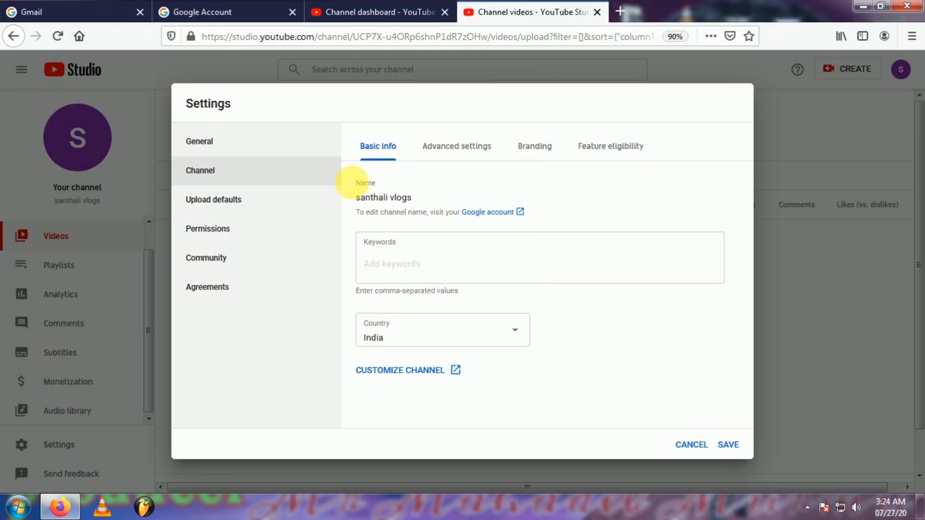
Set the channel's audience to not made for kids and open the video watermark branding settings.
left_click(463, 148)
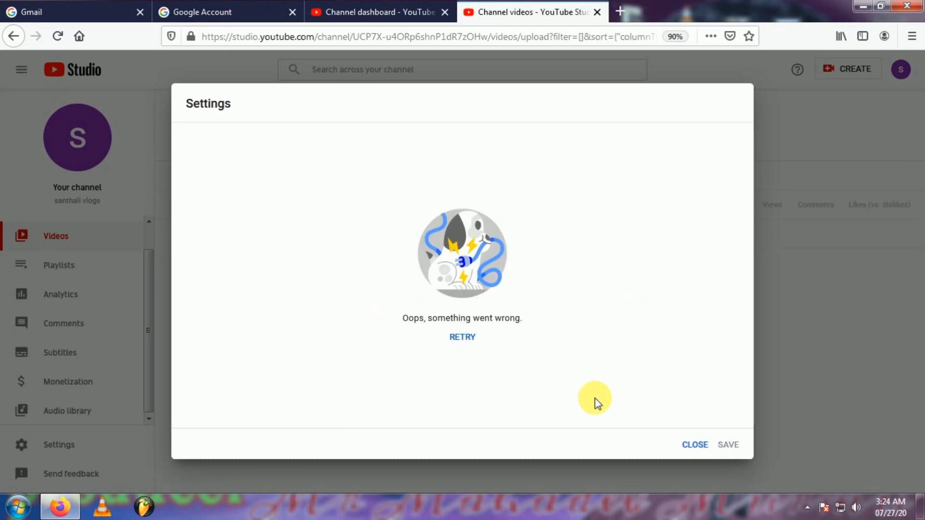
left_click(465, 337)
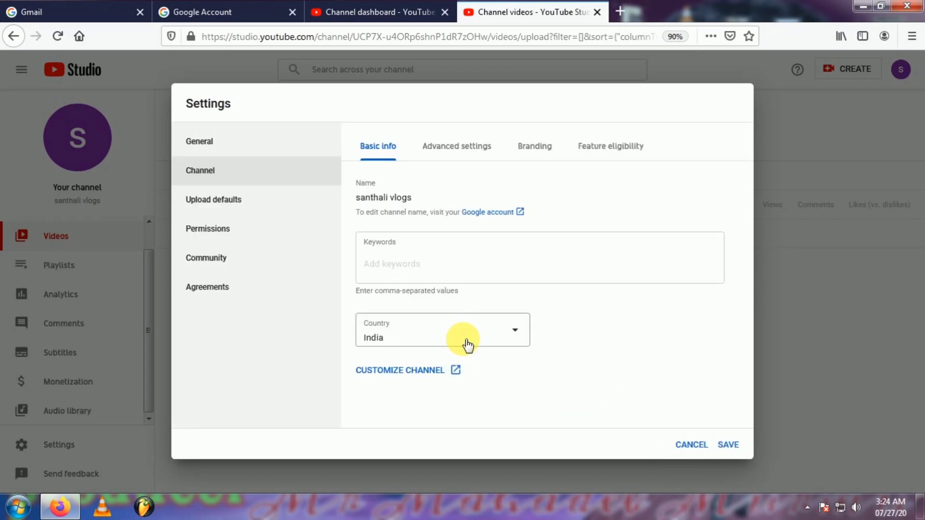
left_click(456, 150)
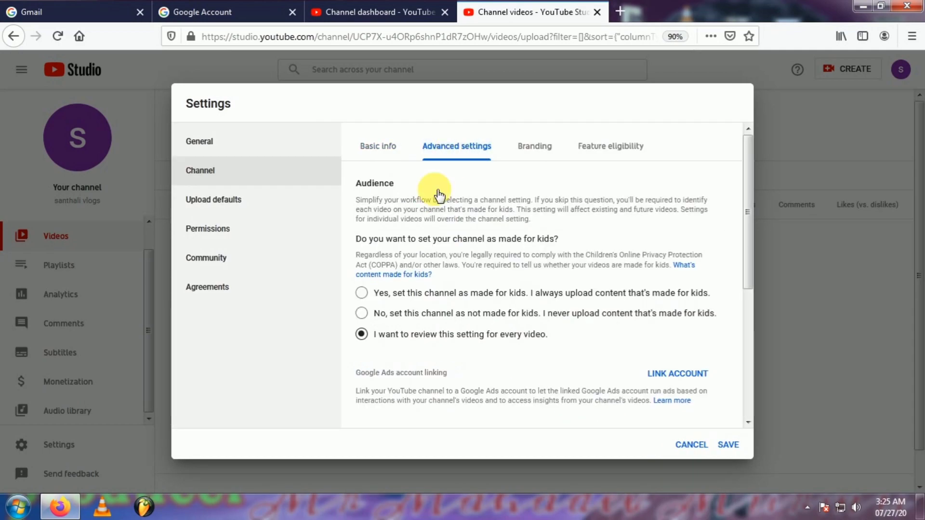
left_click(362, 314)
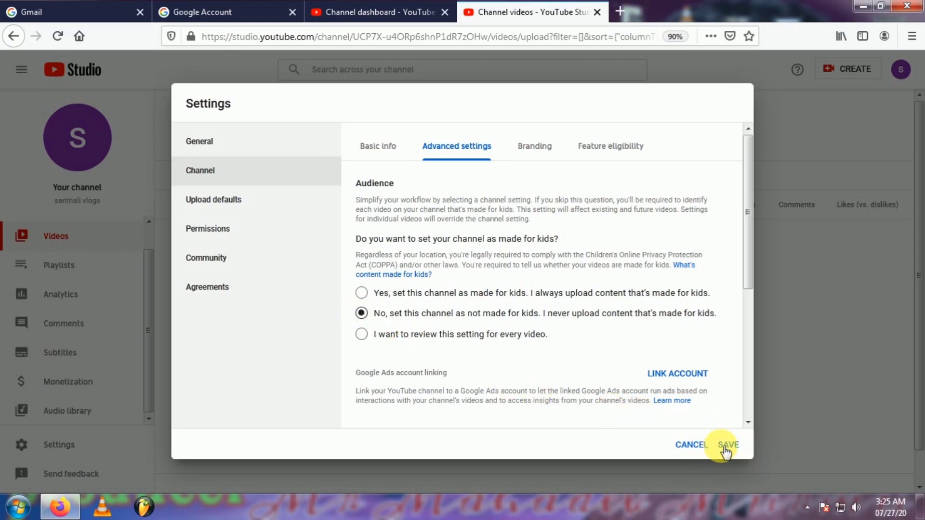
left_click(535, 148)
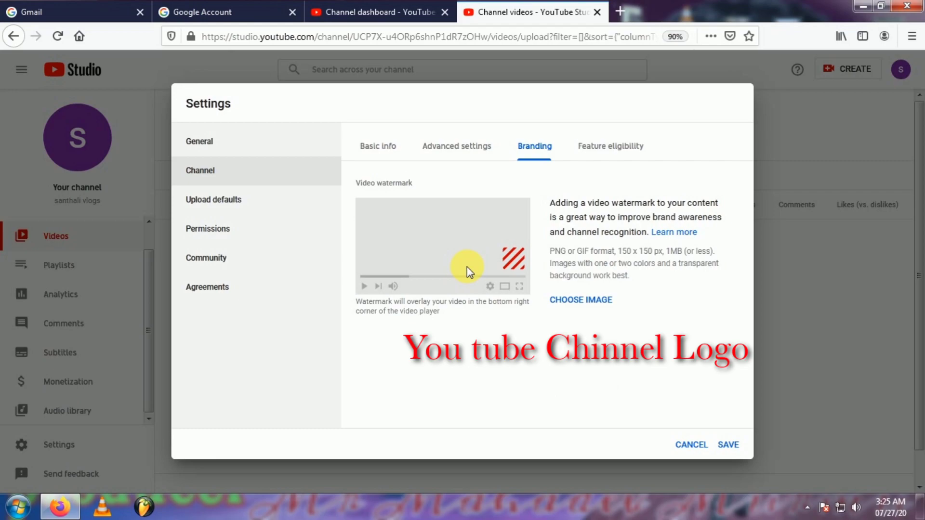
left_click(561, 302)
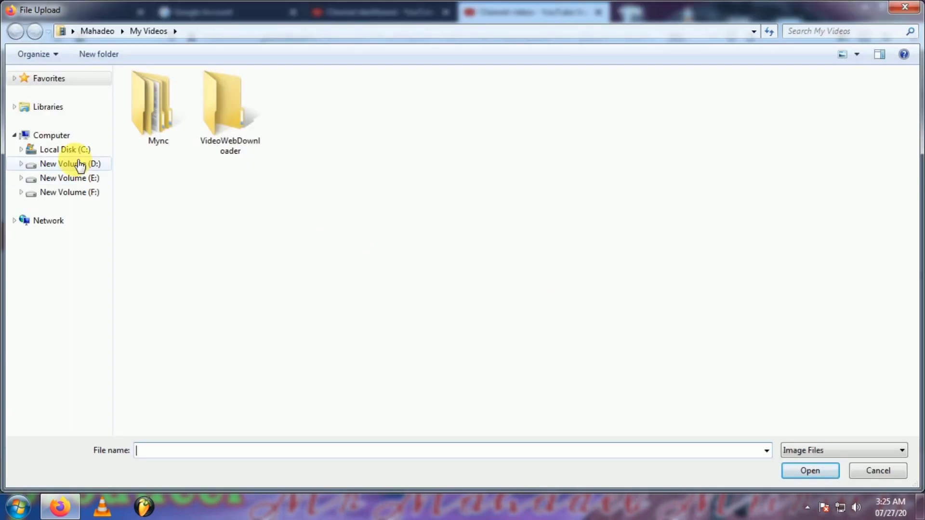
left_click(79, 165)
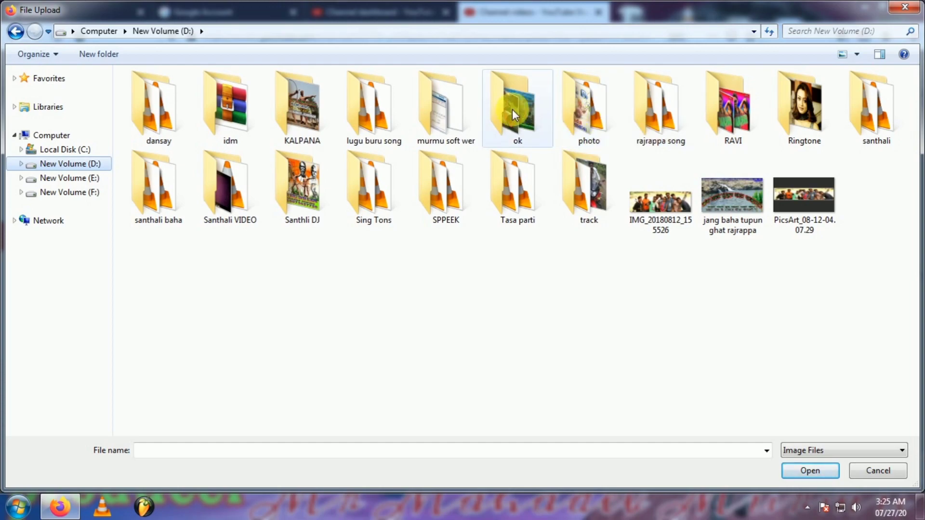
double_click(520, 128)
key("BackSpace")
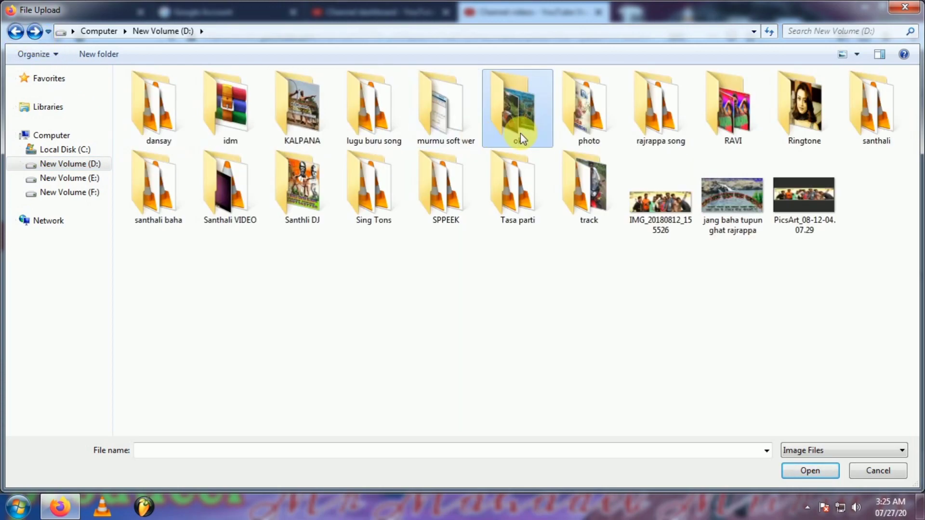
double_click(584, 117)
left_click(15, 33)
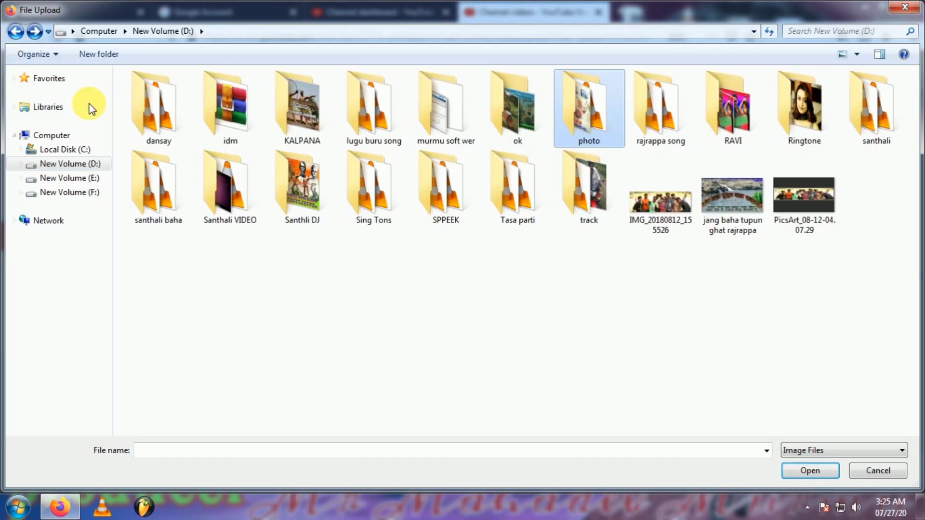
left_click(17, 33)
key("Escape")
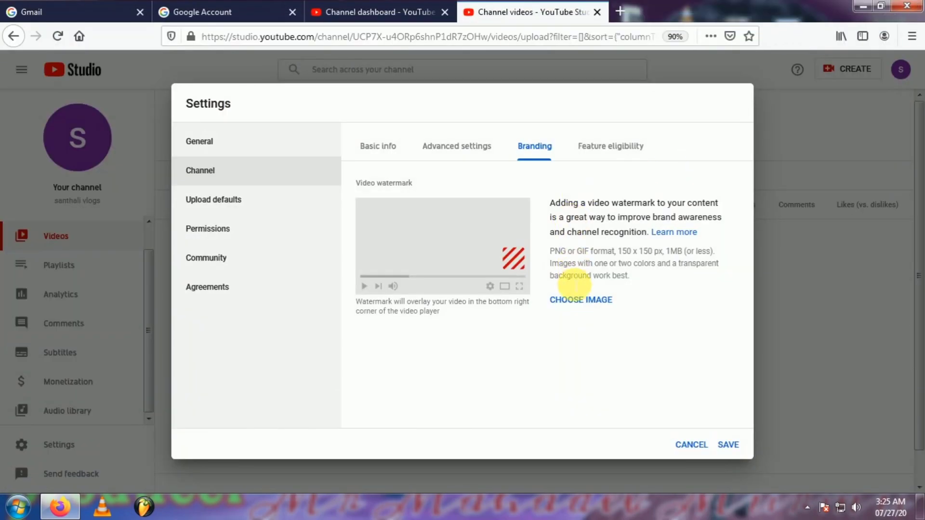
Start choosing a watermark image and browse to santhali > deo pho on New Volume (D:), checking its deo and Rajrappa Ayo subfolders.
left_click(583, 301)
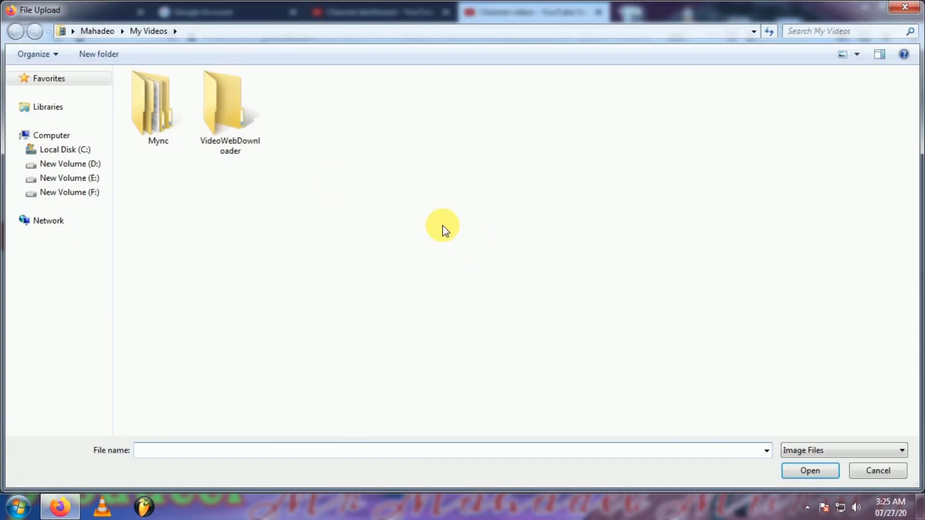
left_click(63, 164)
double_click(872, 113)
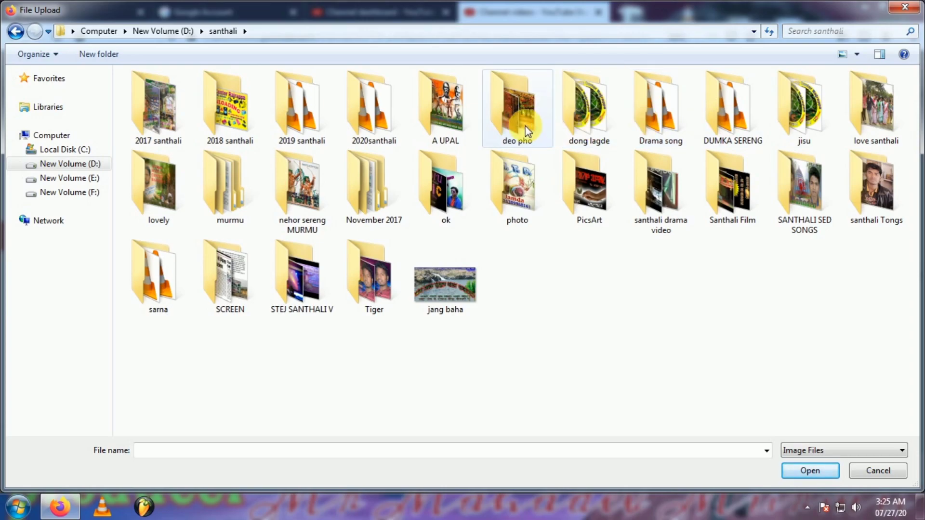
double_click(515, 109)
double_click(160, 109)
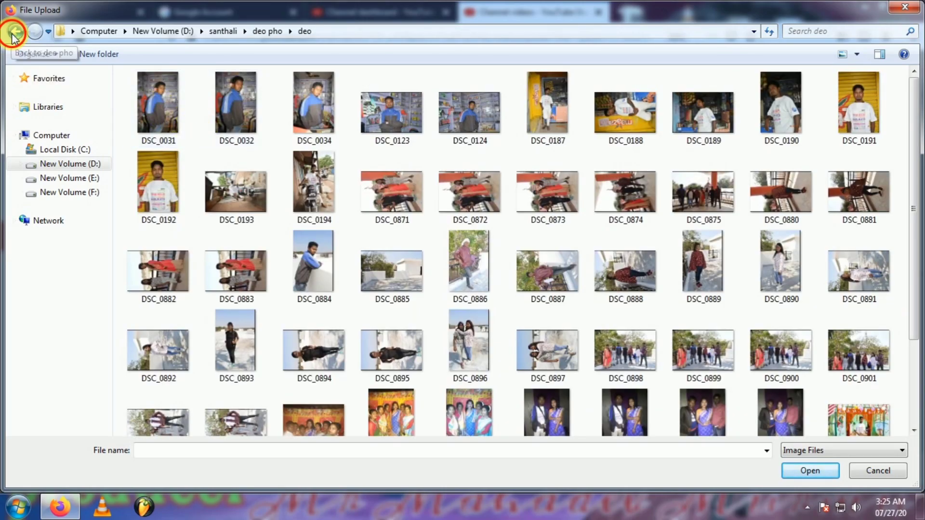
left_click(15, 31)
double_click(233, 111)
left_click(16, 30)
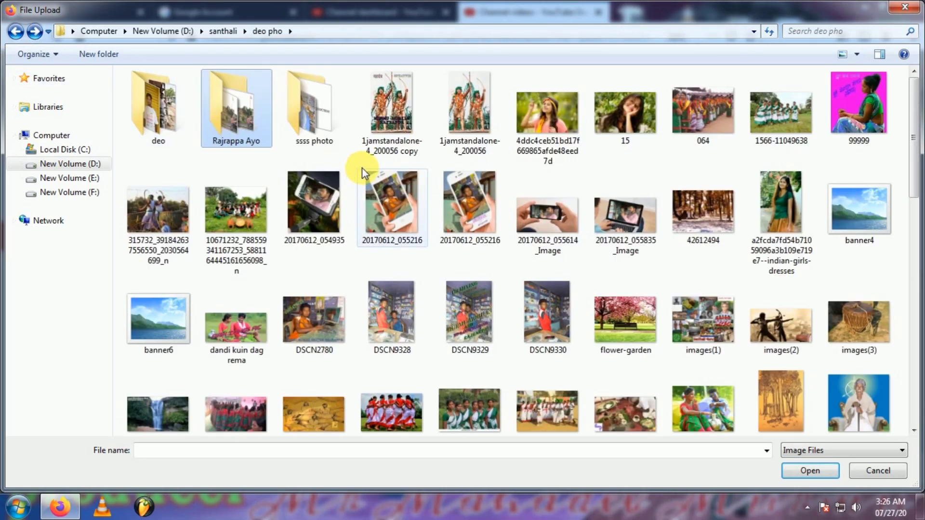
double_click(310, 107)
left_click(152, 110)
double_click(152, 110)
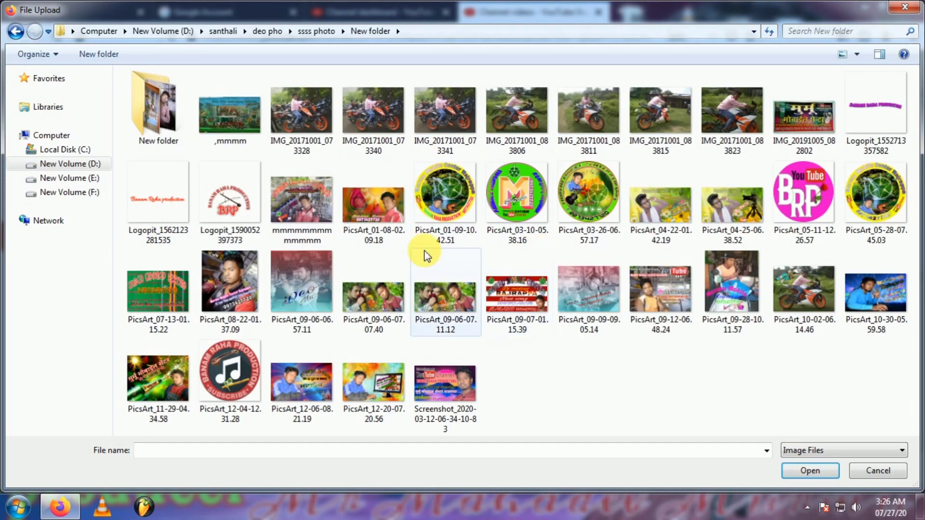
left_click(227, 202)
left_click(805, 470)
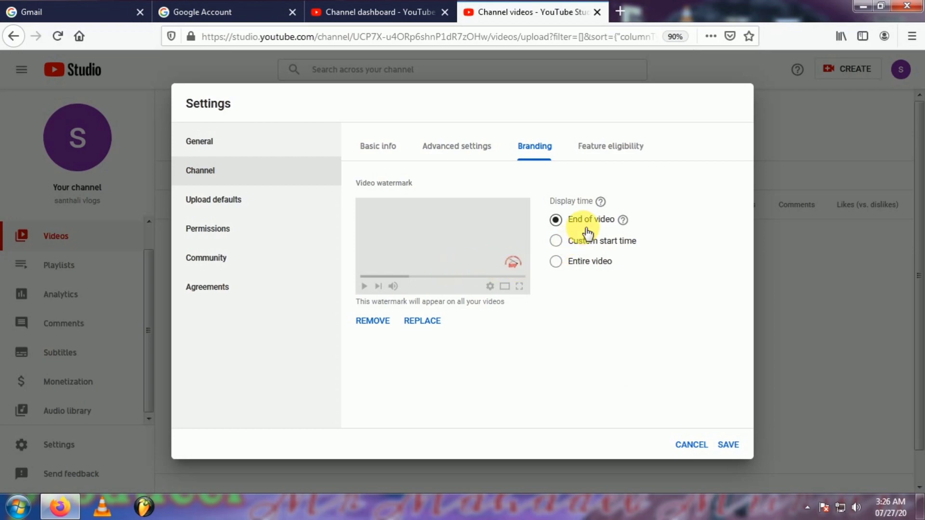
left_click(556, 263)
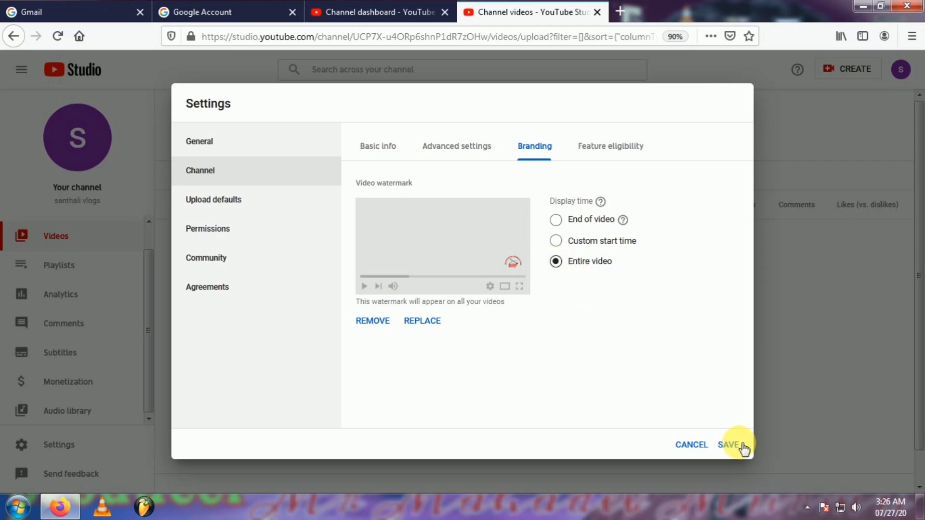
View the feature eligibility page and the default visibility options, and add the tag "new santhalivideo" to the upload defaults.
left_click(609, 153)
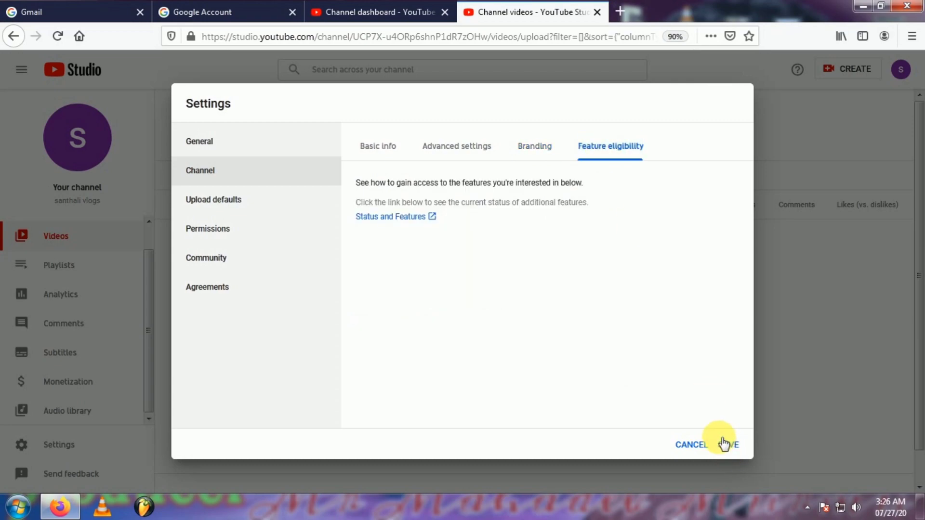
left_click(223, 205)
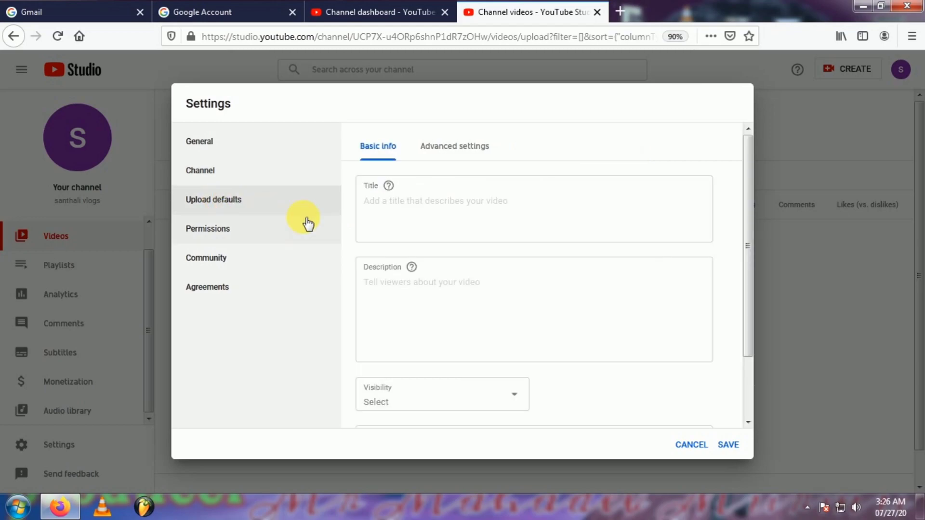
left_click(390, 215)
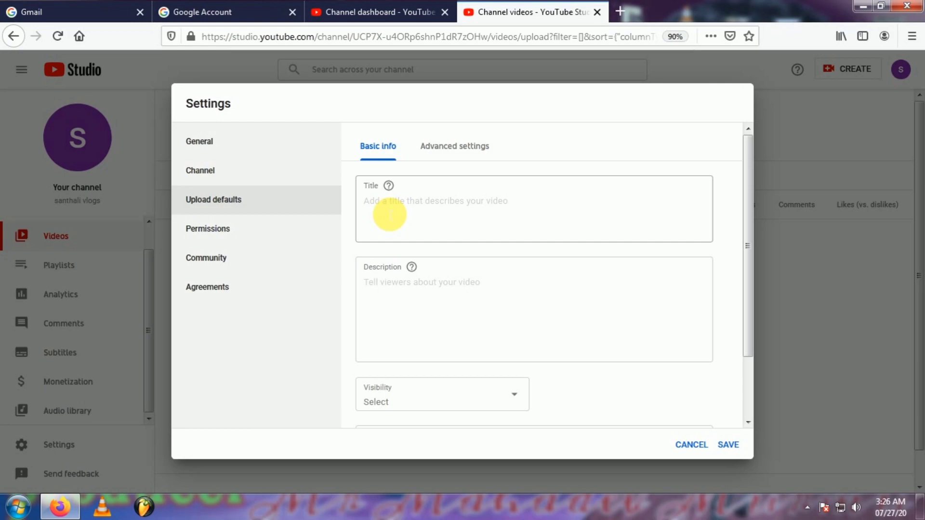
left_click(427, 350)
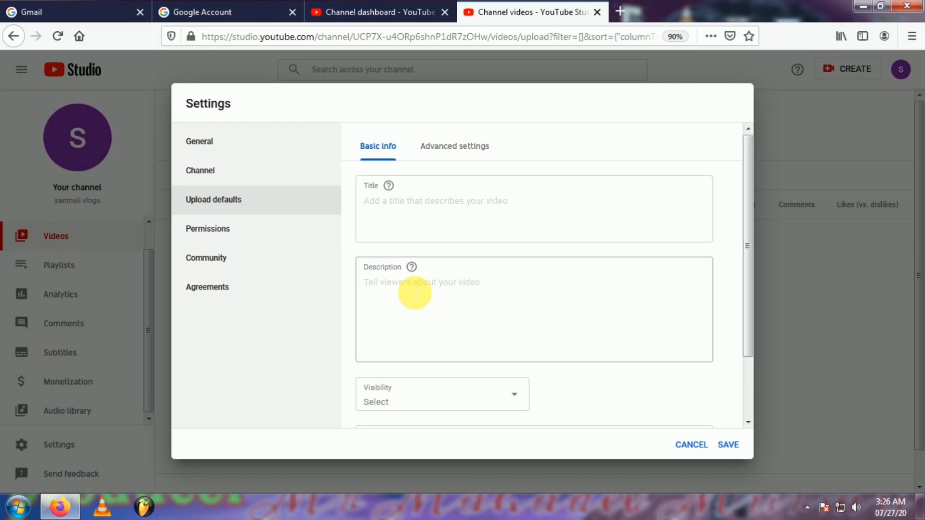
left_click_drag(748, 298, 721, 339)
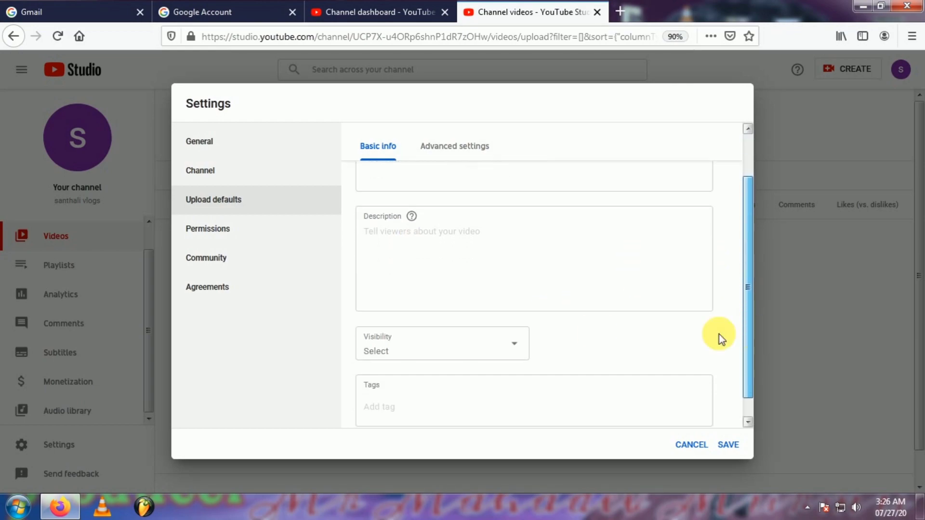
left_click(520, 346)
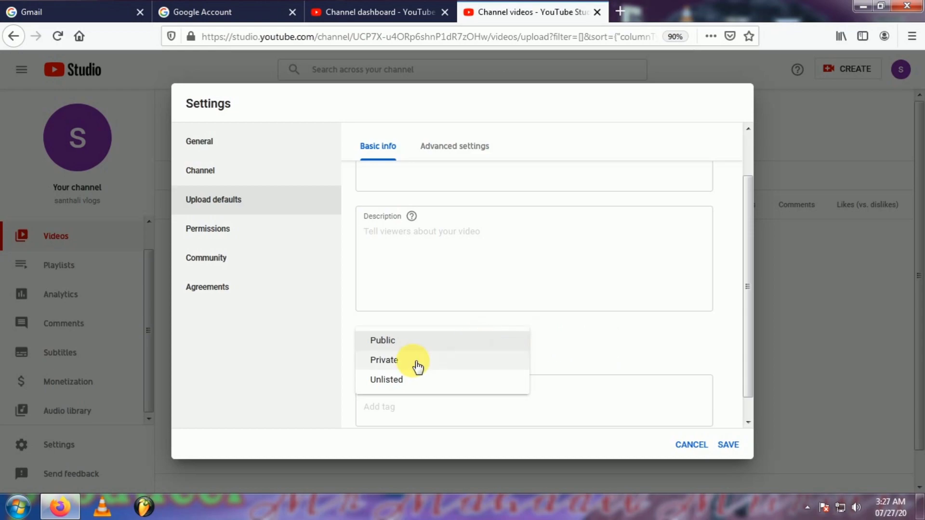
left_click(596, 338)
scroll(688, 328, "down", 1)
left_click(473, 387)
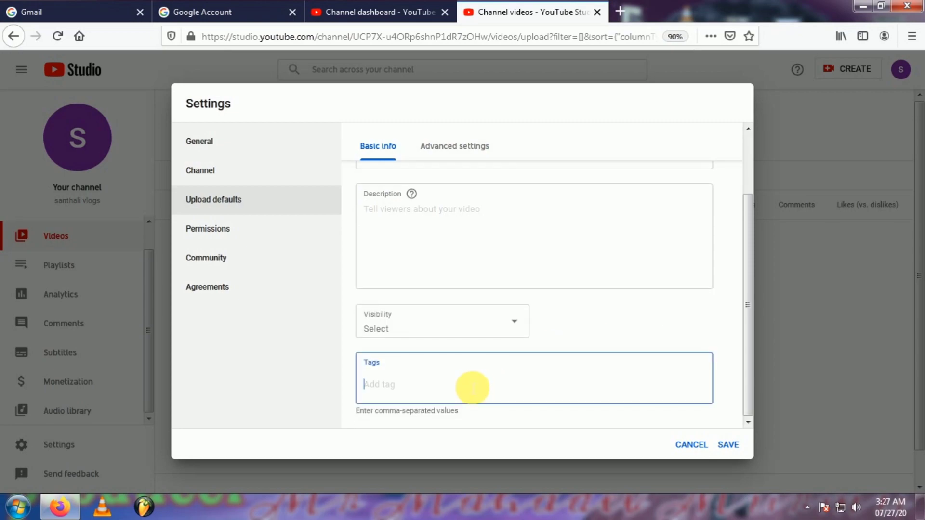
type("new santhalivideo")
key("Return")
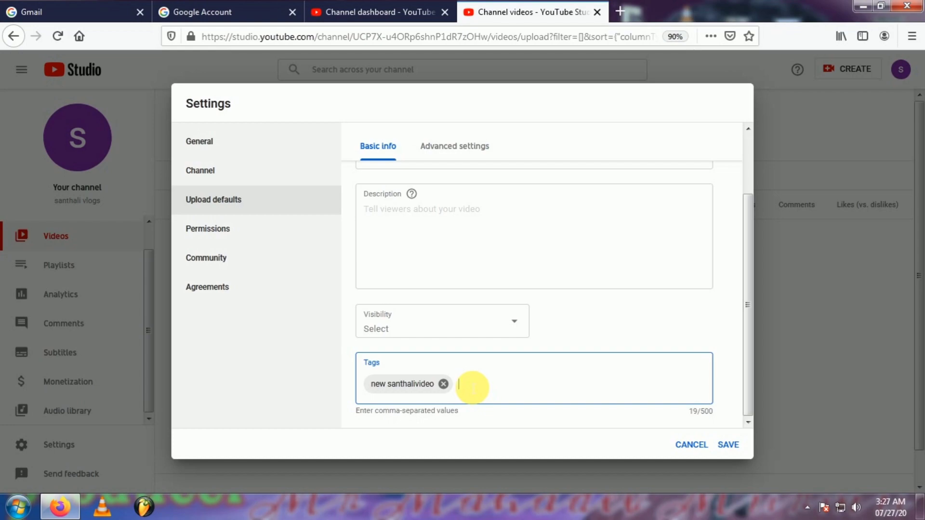
Set the community default for comments on new videos to Allow all comments, view the agreements and save the settings.
left_click(237, 229)
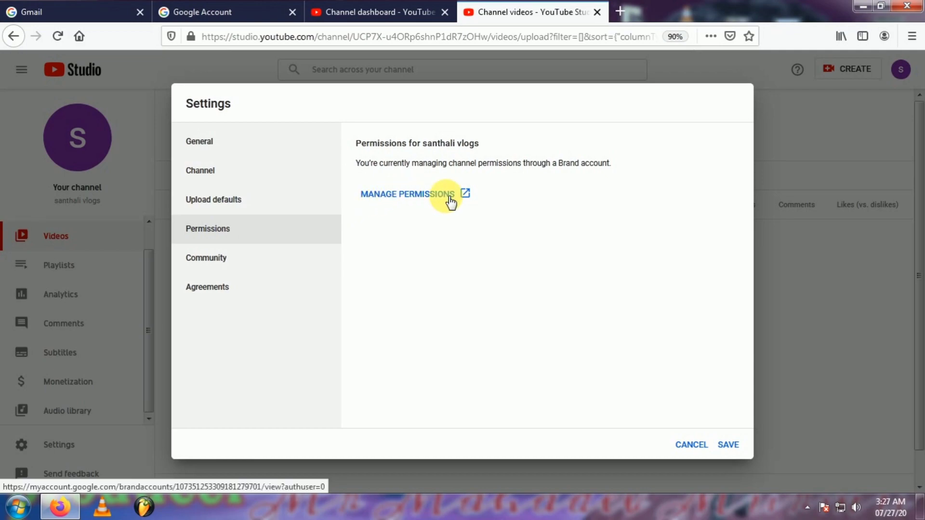
left_click(213, 267)
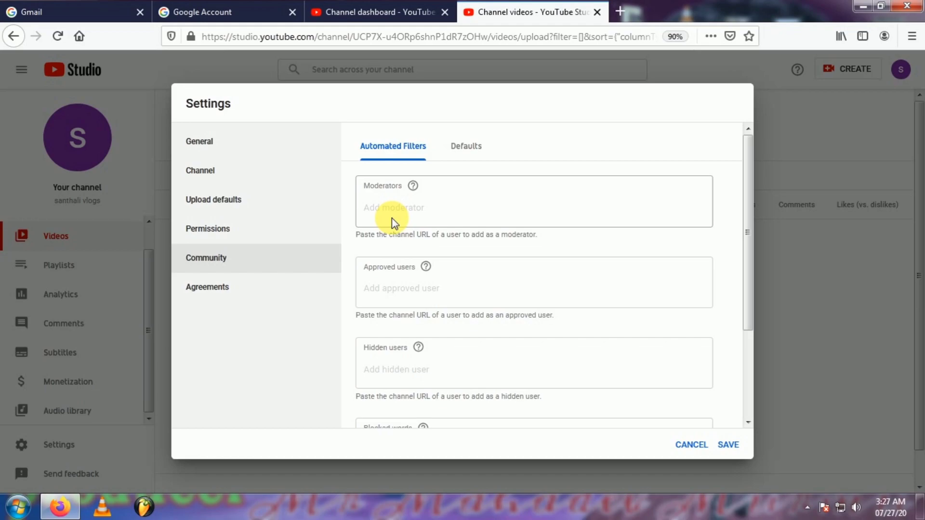
left_click(472, 152)
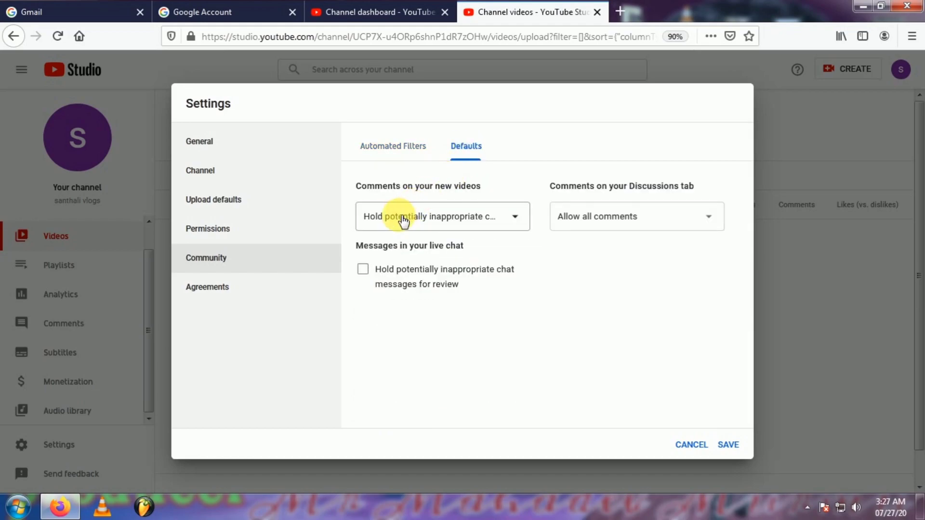
left_click(514, 218)
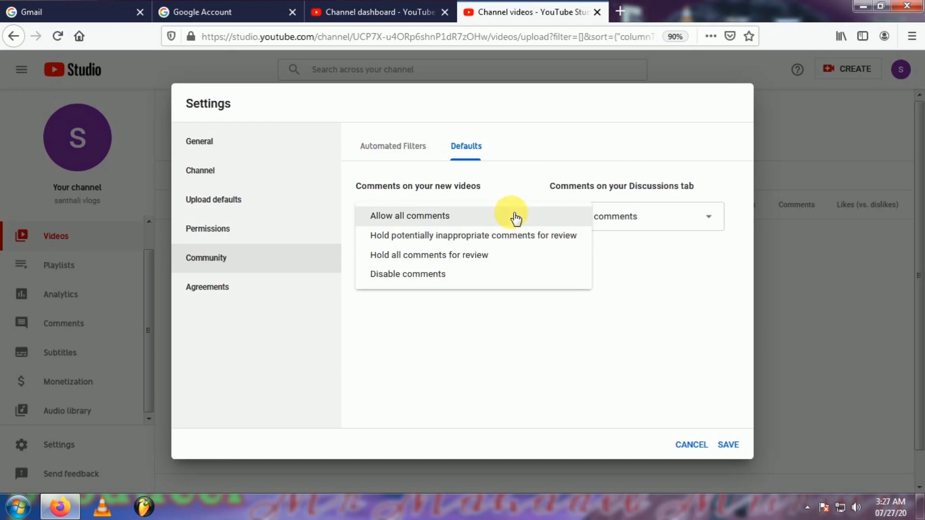
left_click(514, 216)
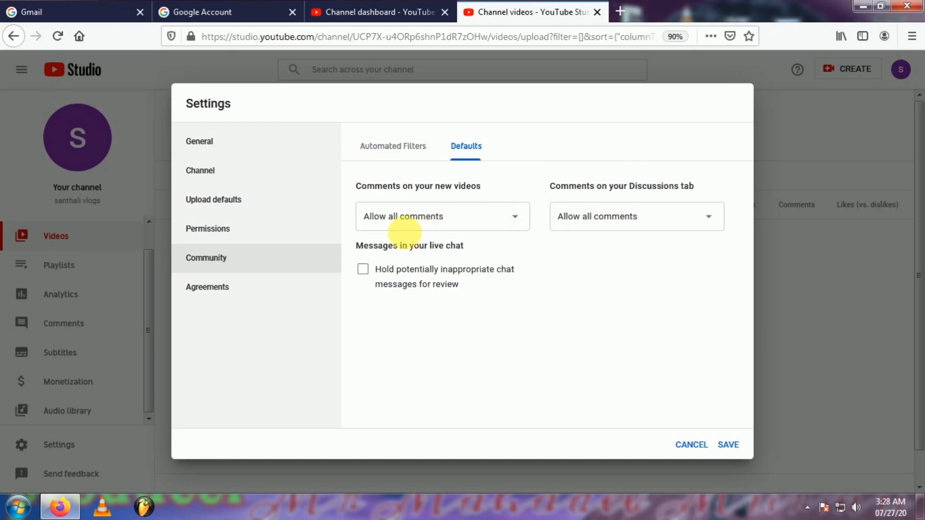
left_click(211, 289)
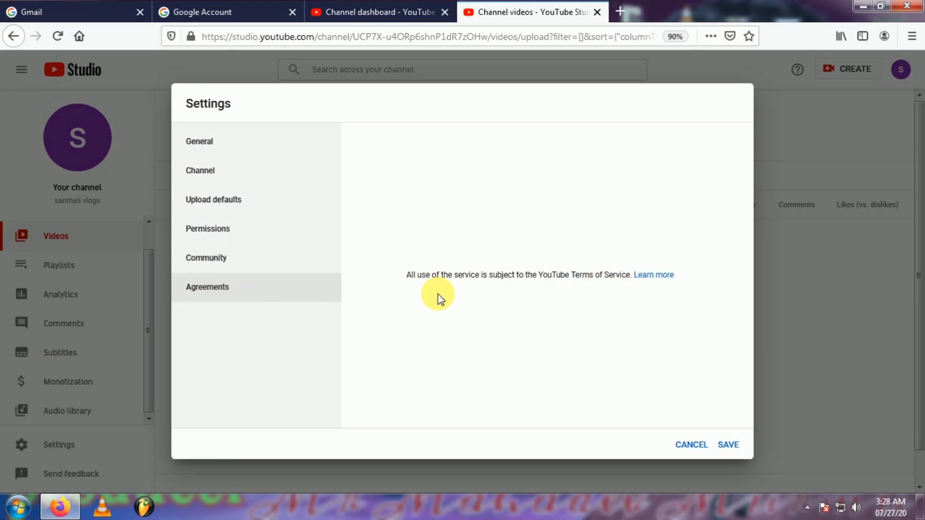
left_click(738, 444)
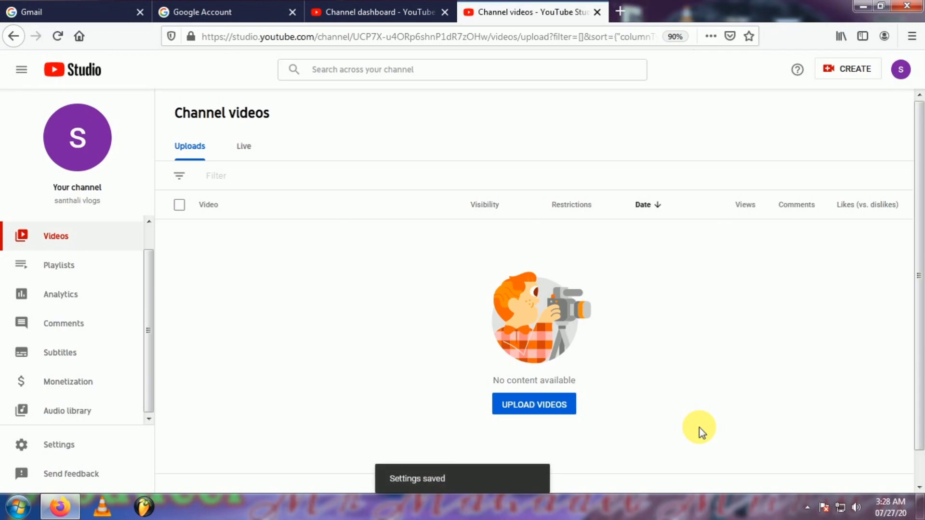
Open the video upload dialog and start selecting a video file from the computer.
left_click(546, 410)
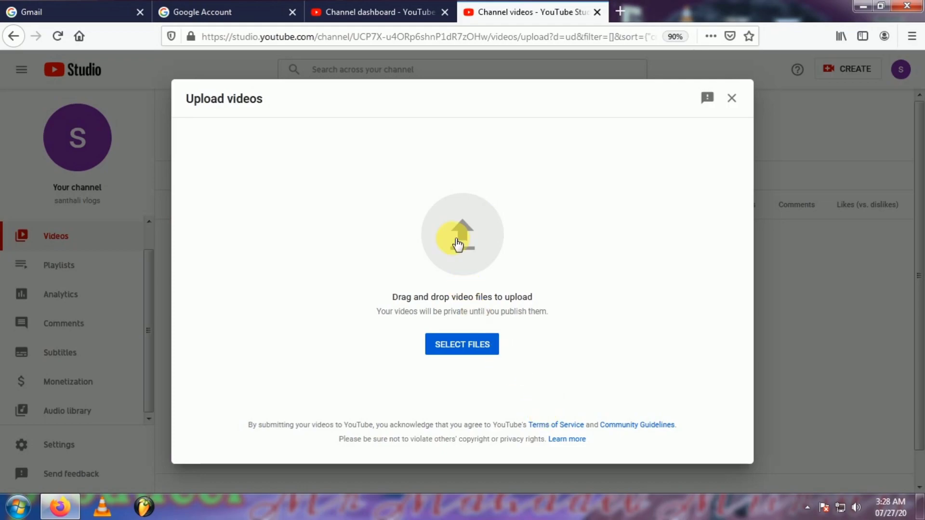
left_click(454, 234)
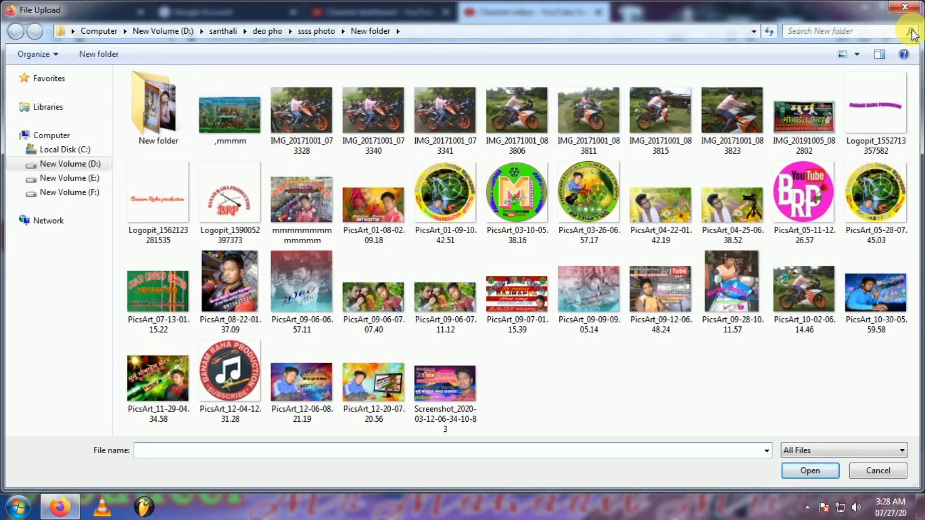